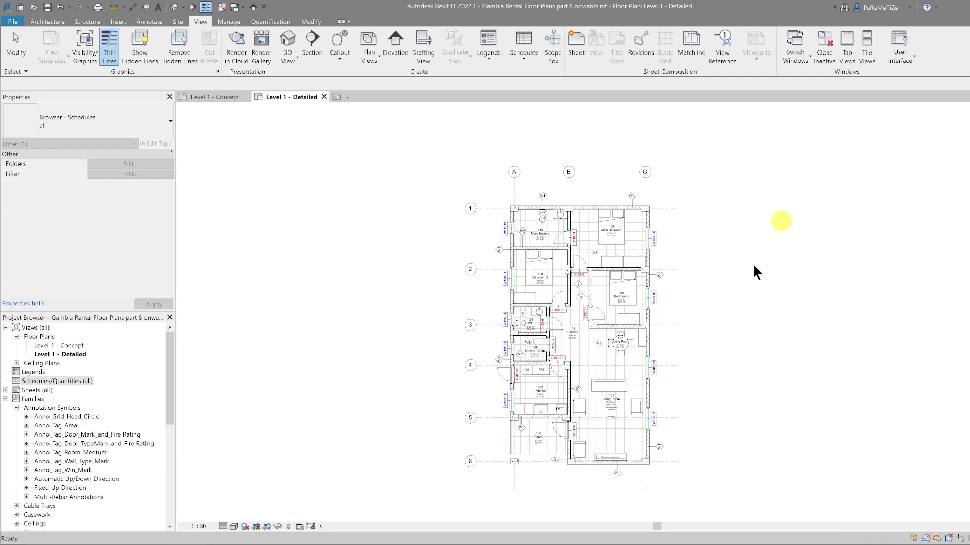
- Load the TitleBlock_A1 family into the project and place its A1 Standard title block on sheet A101
{"action": "left_click", "coordinate": [347, 97]}
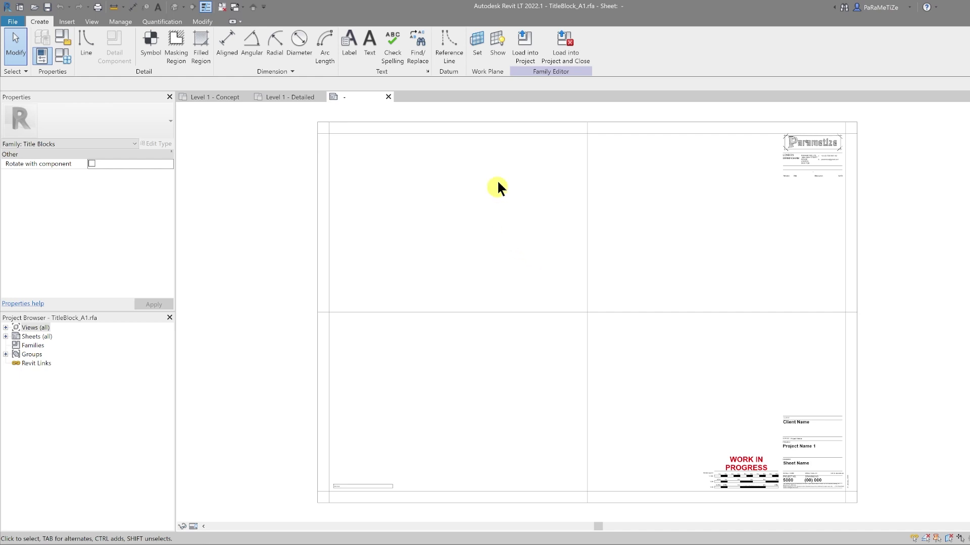
{"action": "left_click", "coordinate": [525, 44]}
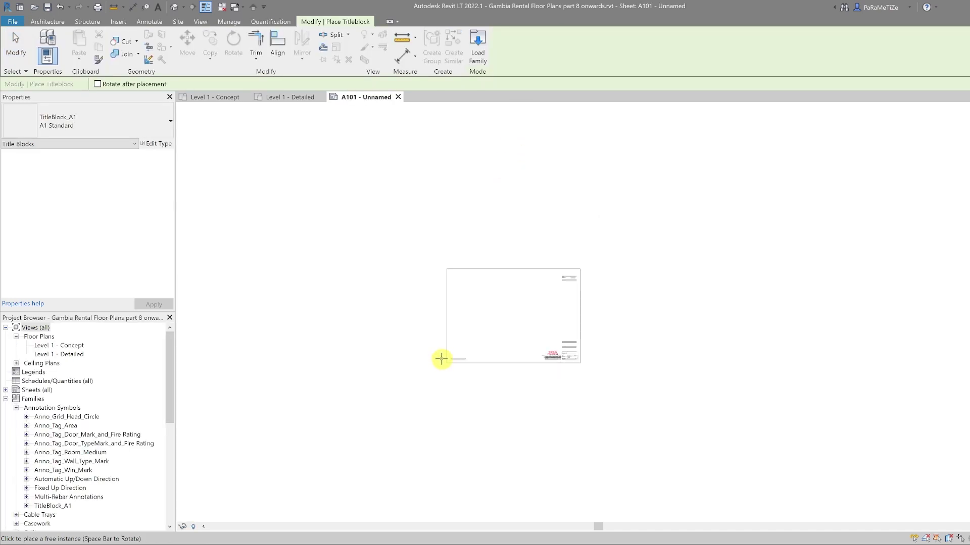
{"action": "left_click", "coordinate": [438, 354]}
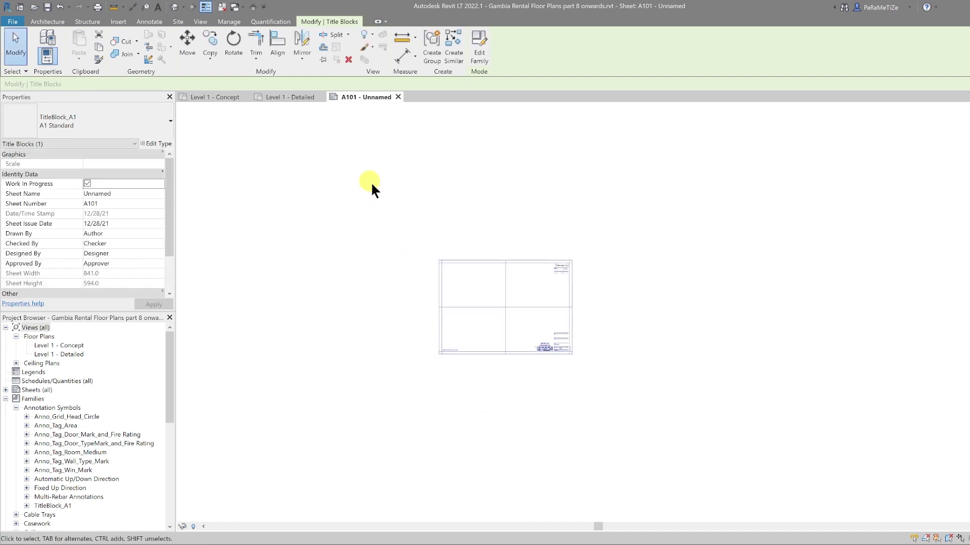
{"action": "scroll", "coordinate": [415, 237], "scroll_direction": "up", "scroll_amount": 2}
{"action": "left_click", "coordinate": [334, 154]}
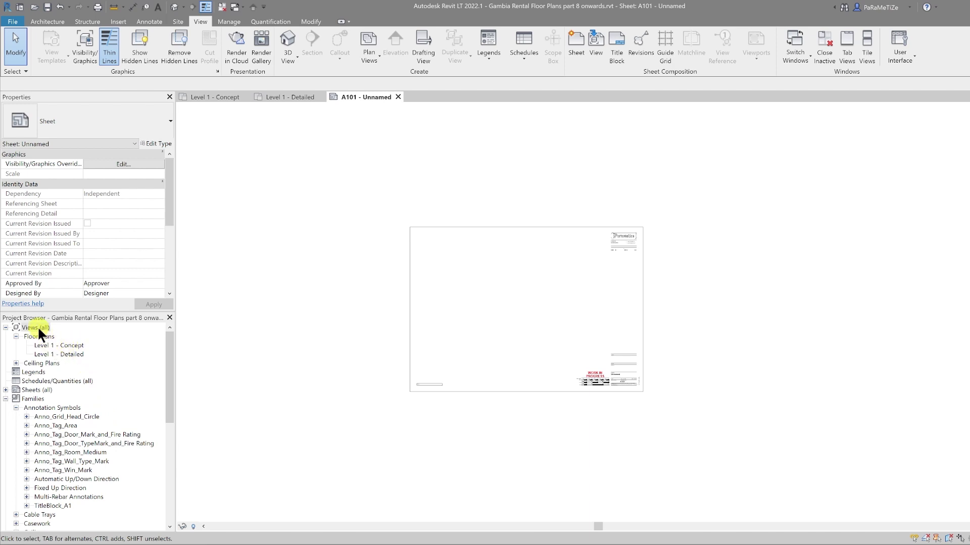
- Place the Level 1 - Detailed floor plan on the left part of sheet A101
{"action": "left_click", "coordinate": [52, 355]}
{"action": "left_click_drag", "start_coordinate": [65, 360], "coordinate": [486, 293]}
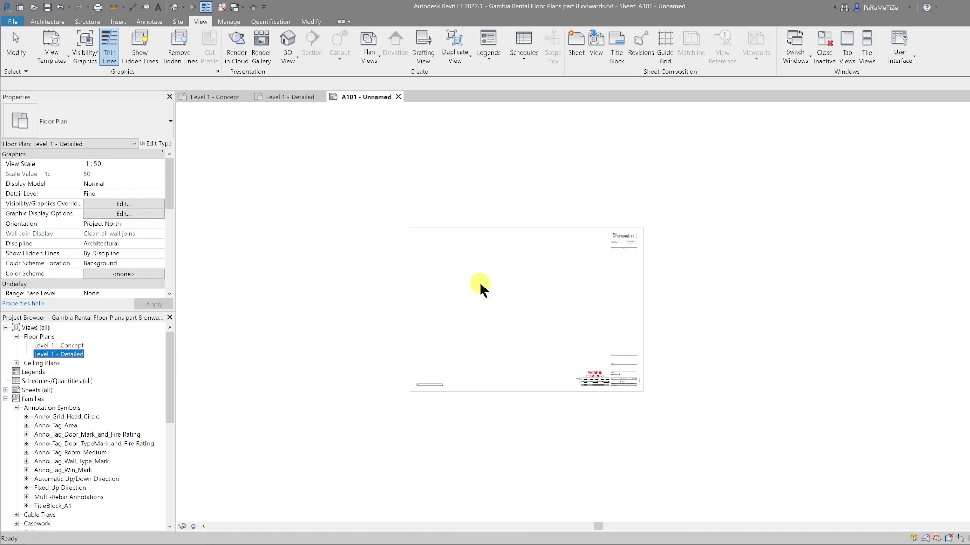
{"action": "left_click", "coordinate": [477, 286]}
{"action": "mouse_move", "coordinate": [472, 314]}
{"action": "left_mouse_down"}
{"action": "mouse_move", "coordinate": [485, 311]}
{"action": "mouse_move", "coordinate": [469, 302]}
{"action": "mouse_move", "coordinate": [462, 316]}
{"action": "mouse_move", "coordinate": [462, 307]}
{"action": "left_mouse_up"}
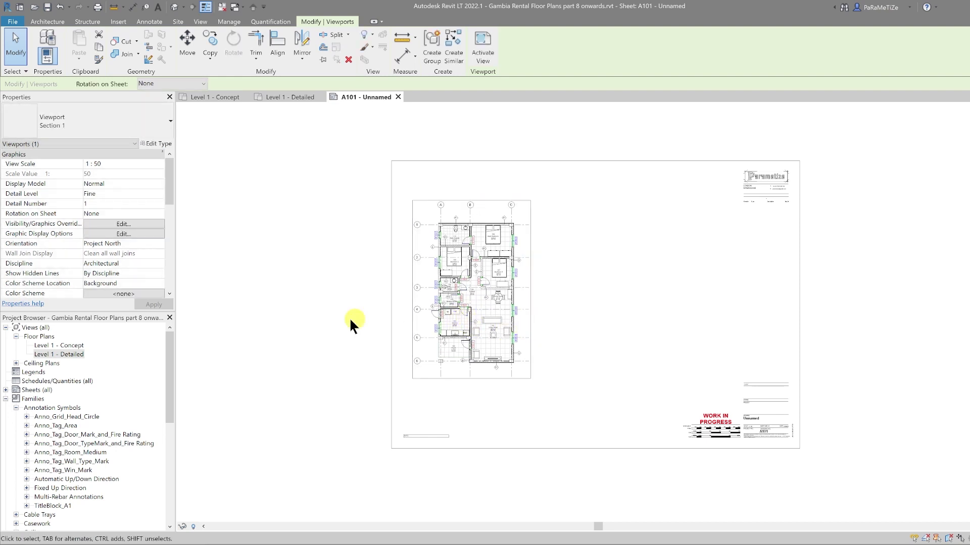
{"action": "left_click", "coordinate": [353, 319]}
{"action": "middle_click_drag", "start_coordinate": [526, 299], "coordinate": [584, 268]}
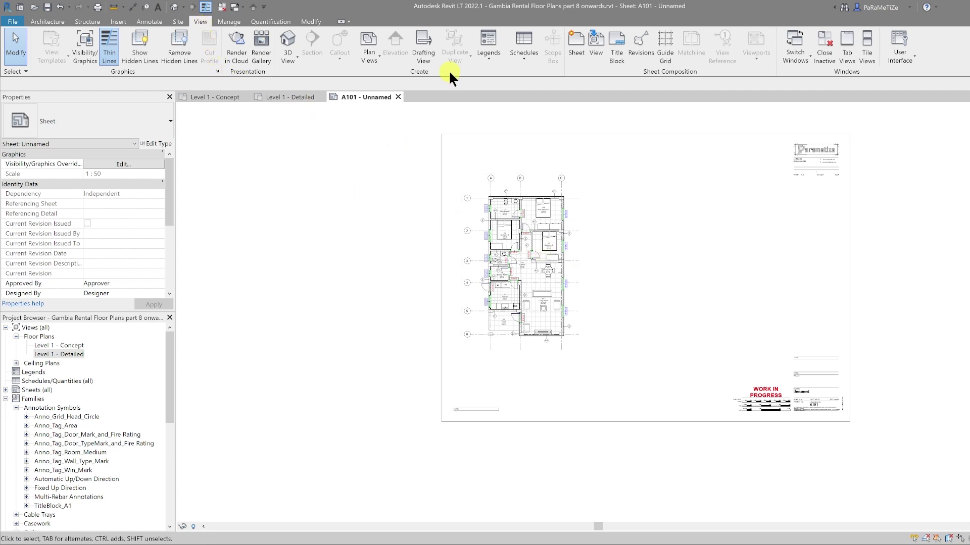
- Create a schedule for the Rooms category named ROOM SCHEDULE
{"action": "left_click", "coordinate": [522, 56]}
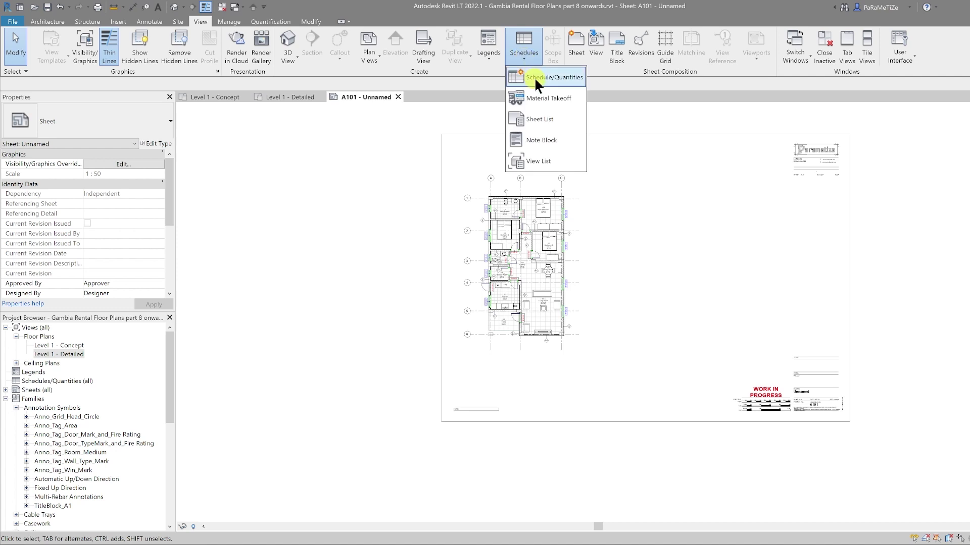
{"action": "left_click", "coordinate": [534, 77]}
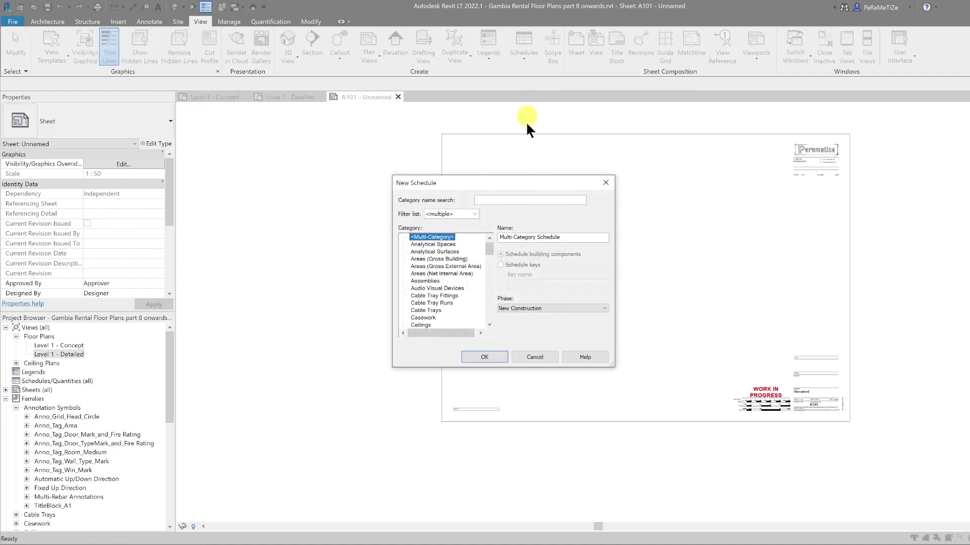
{"action": "scroll", "coordinate": [444, 280], "scroll_direction": "down", "scroll_amount": 12}
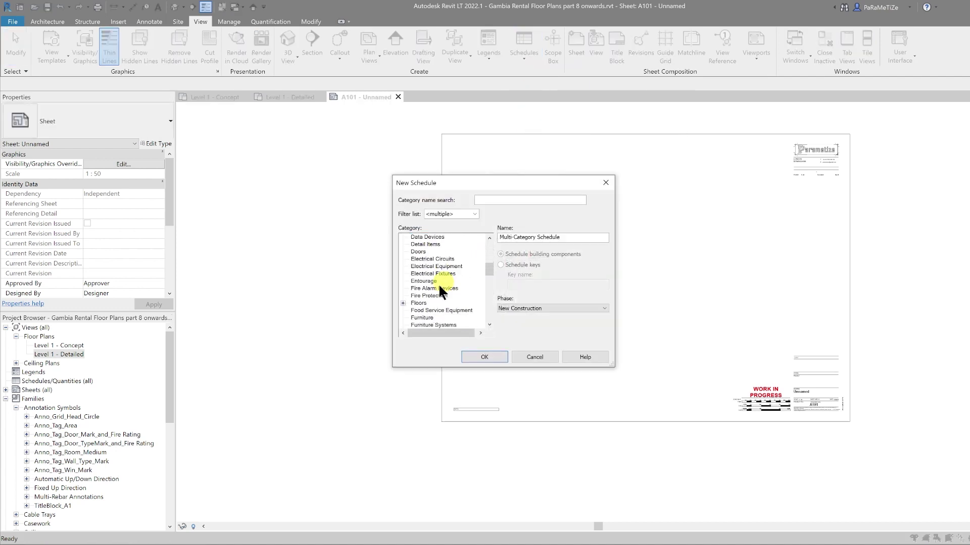
{"action": "scroll", "coordinate": [437, 283], "scroll_direction": "down", "scroll_amount": 6}
{"action": "left_click", "coordinate": [419, 266]}
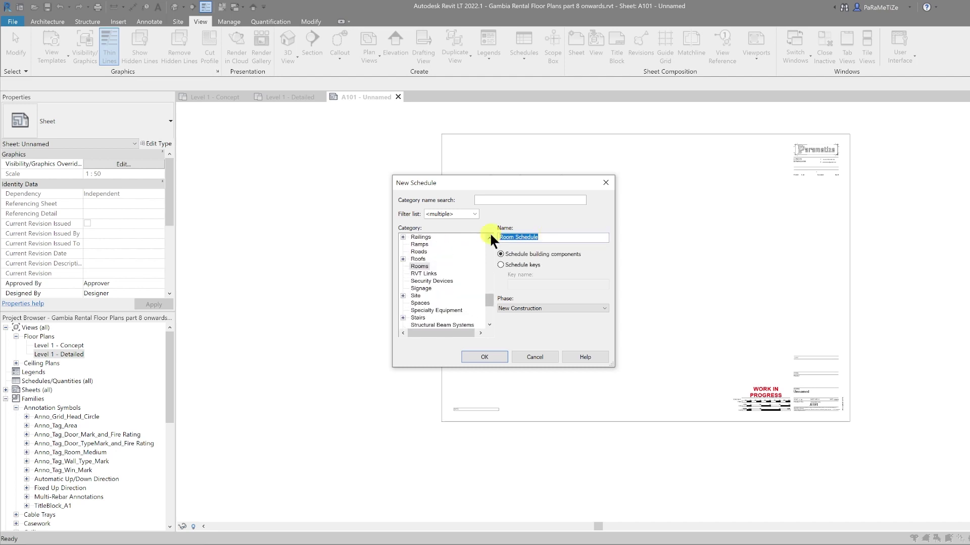
{"action": "type", "text": "ROOM SCHEDULE"}
{"action": "left_click", "coordinate": [483, 356]}
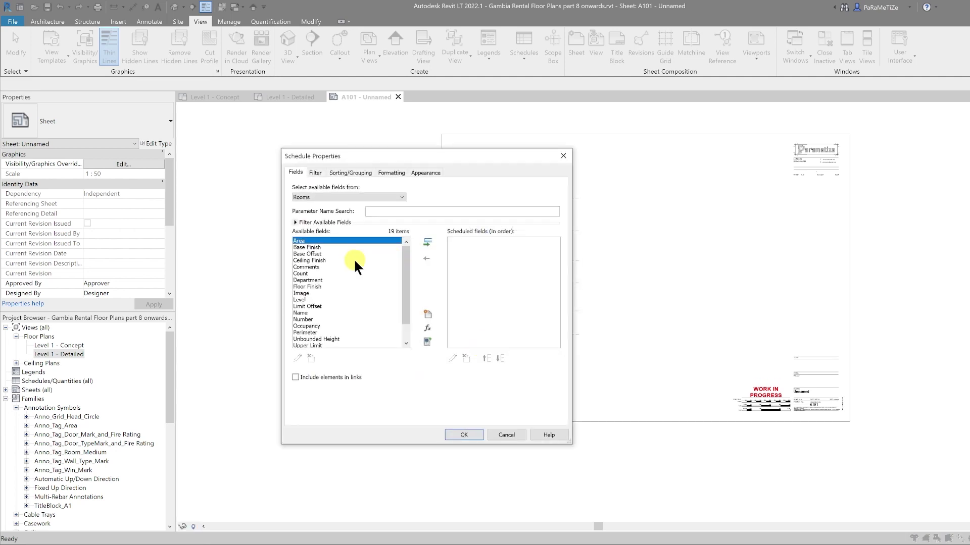
- Add the Area, Name and Number fields to the room schedule and order them Number, Name, Area
{"action": "left_click", "coordinate": [427, 243]}
{"action": "left_click", "coordinate": [308, 301]}
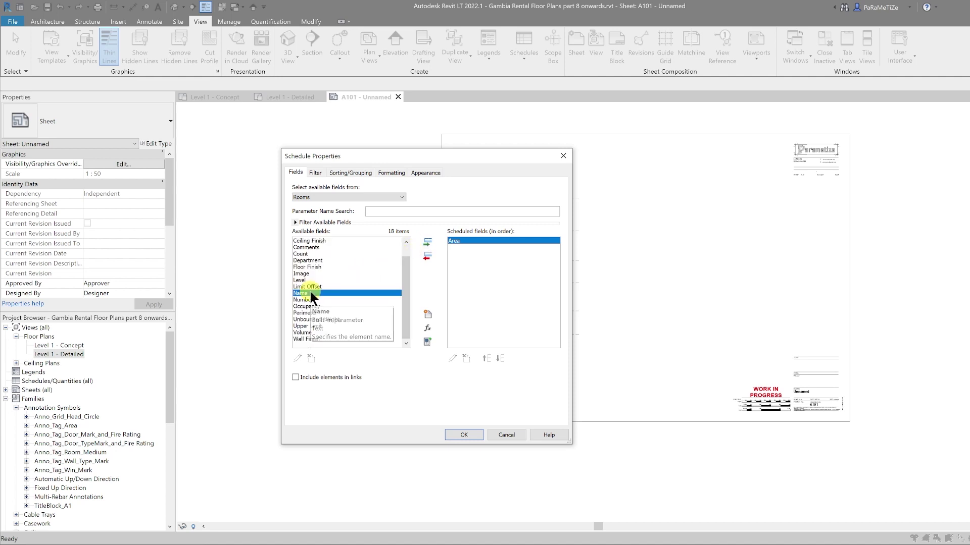
{"action": "left_click", "coordinate": [427, 243]}
{"action": "left_click", "coordinate": [427, 243]}
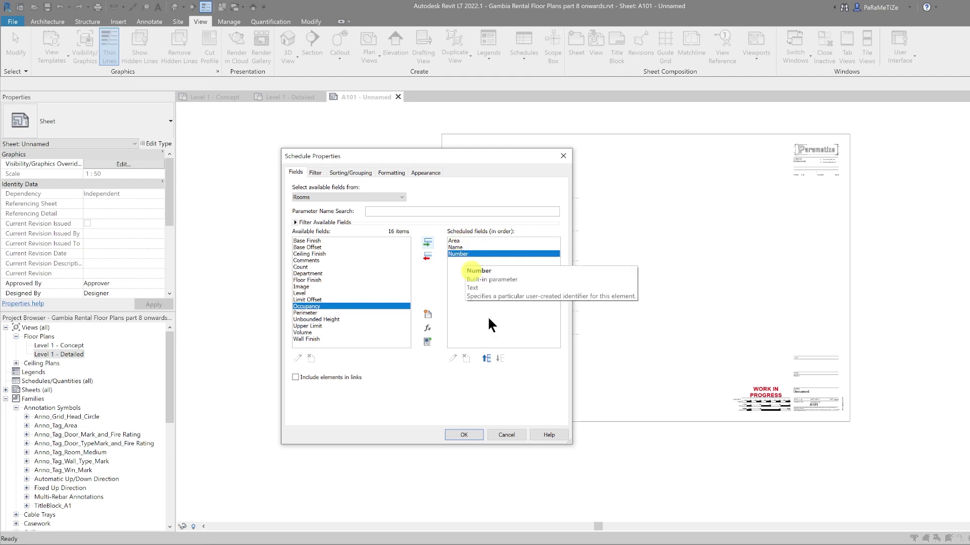
{"action": "left_click", "coordinate": [486, 358]}
{"action": "left_click", "coordinate": [485, 357]}
{"action": "left_click", "coordinate": [455, 253]}
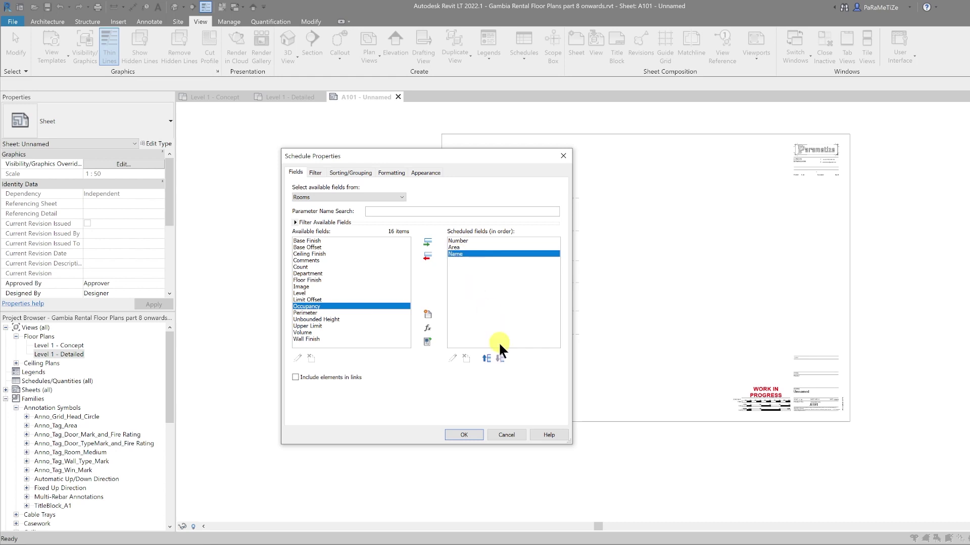
{"action": "left_click", "coordinate": [488, 358]}
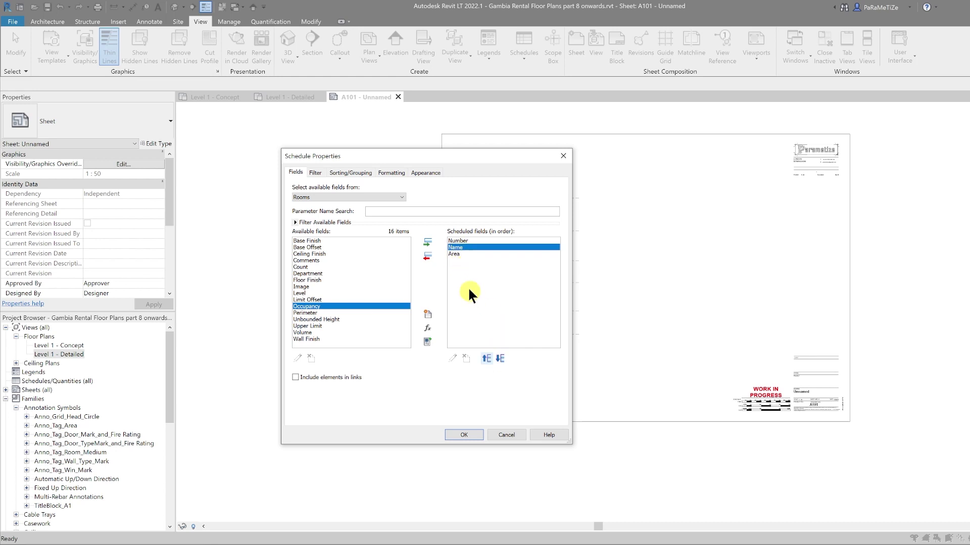
- Sort the room schedule by Number in ascending order and generate it
{"action": "left_click", "coordinate": [342, 173]}
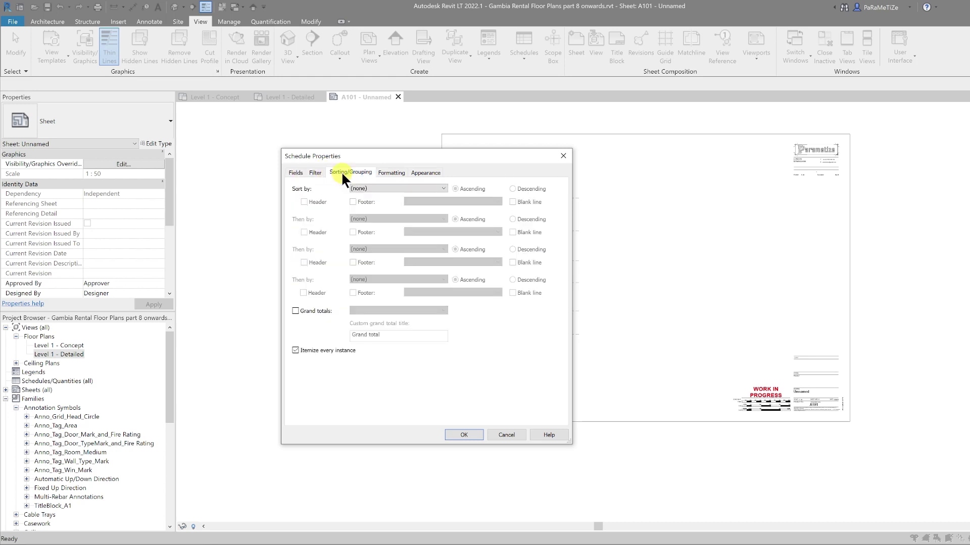
{"action": "left_click", "coordinate": [374, 188]}
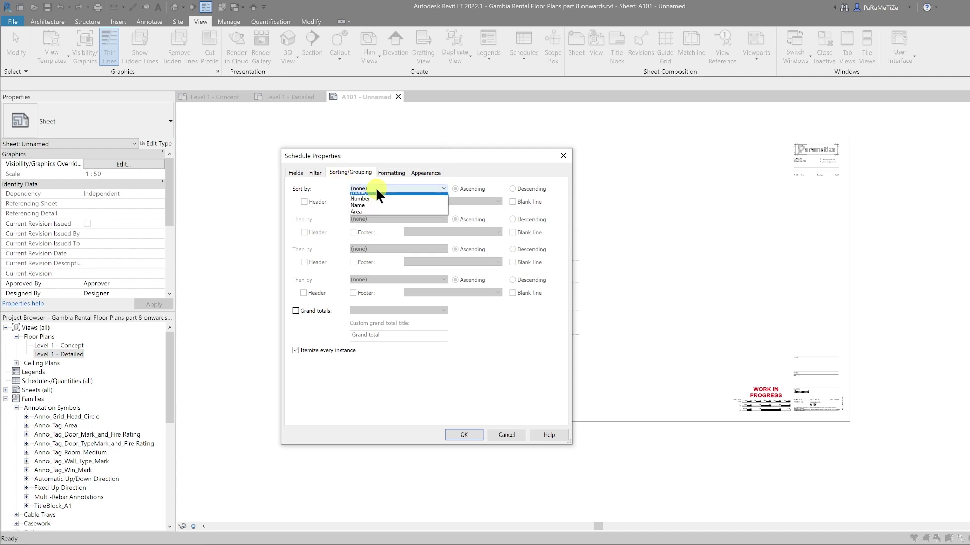
{"action": "left_click", "coordinate": [370, 202]}
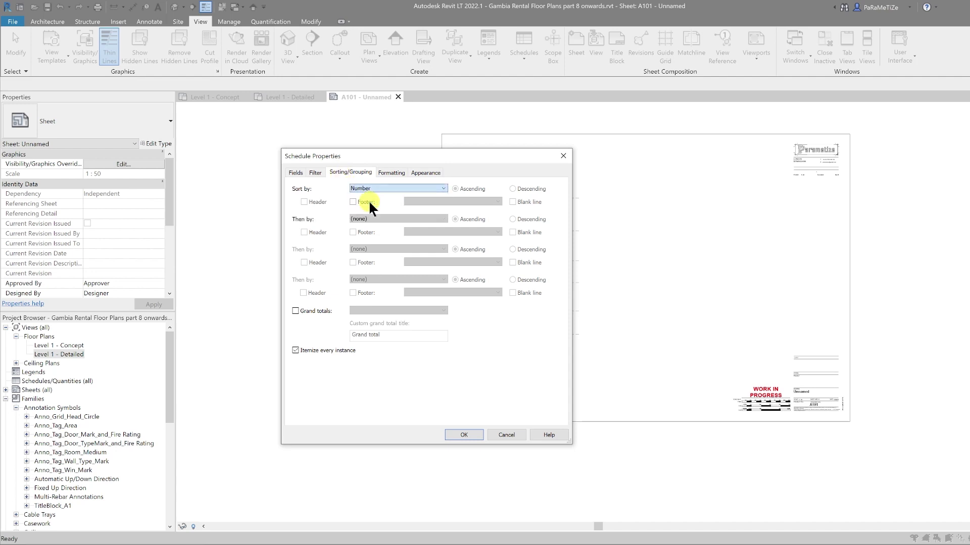
{"action": "left_click", "coordinate": [463, 434]}
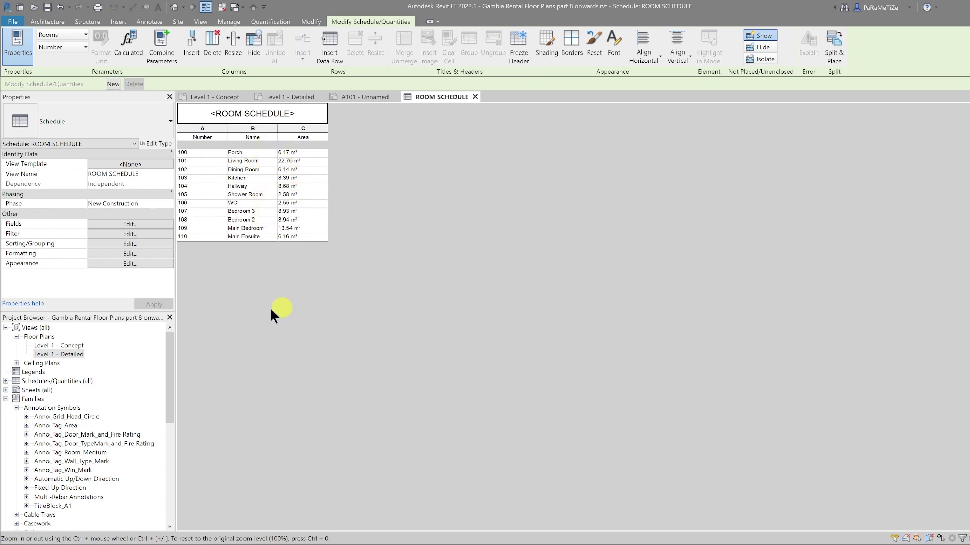
- Turn on grand totals with title, count, and totals, and set the Area field to calculate totals
{"action": "left_click", "coordinate": [127, 244]}
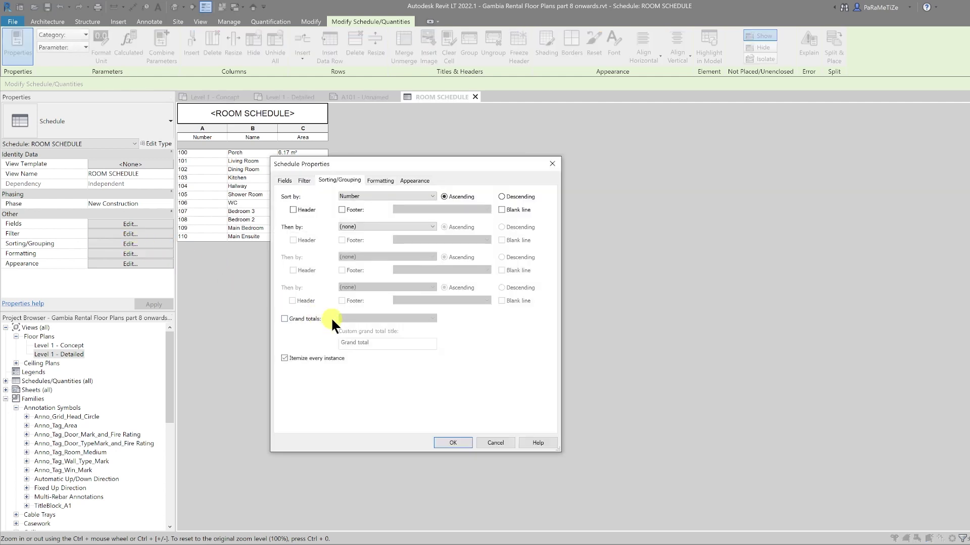
{"action": "left_click", "coordinate": [306, 319]}
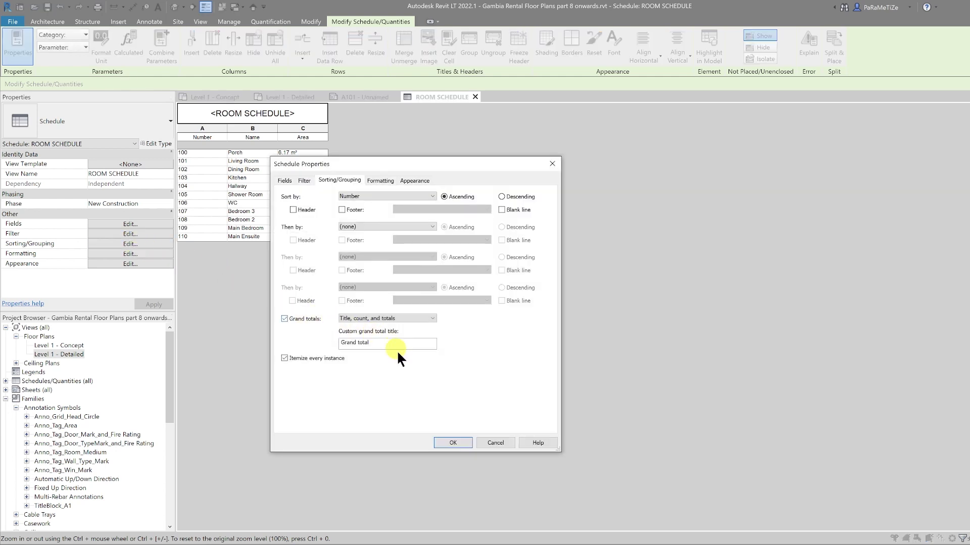
{"action": "left_click", "coordinate": [382, 181]}
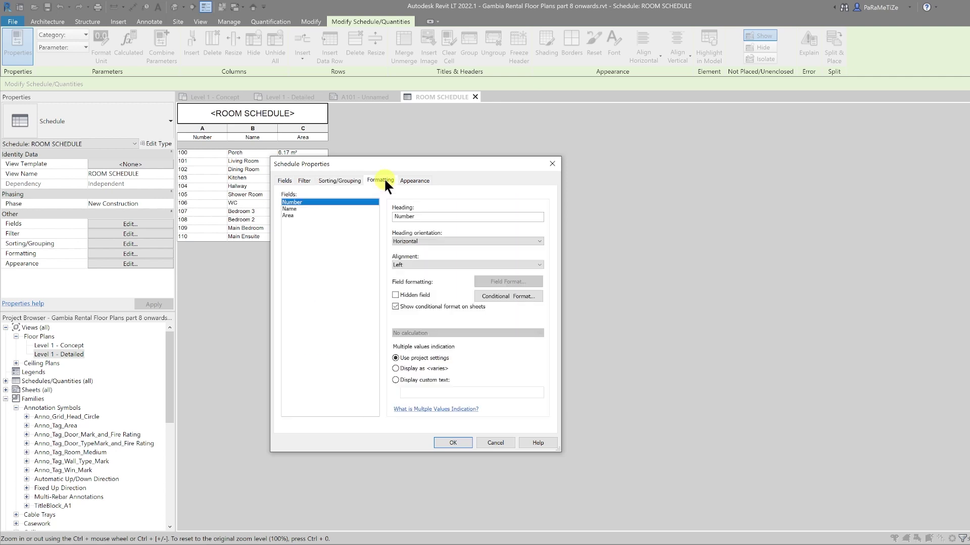
{"action": "left_click", "coordinate": [292, 214]}
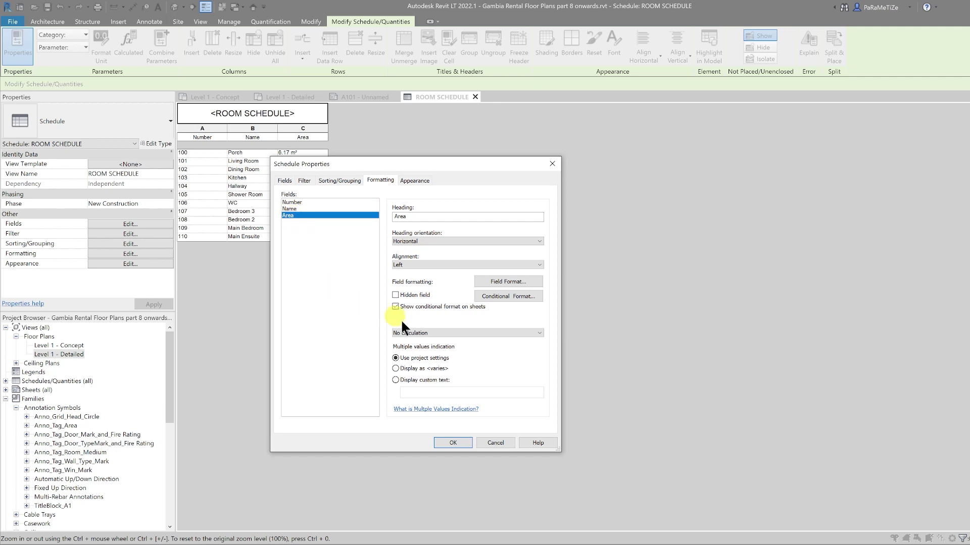
{"action": "left_click", "coordinate": [428, 333]}
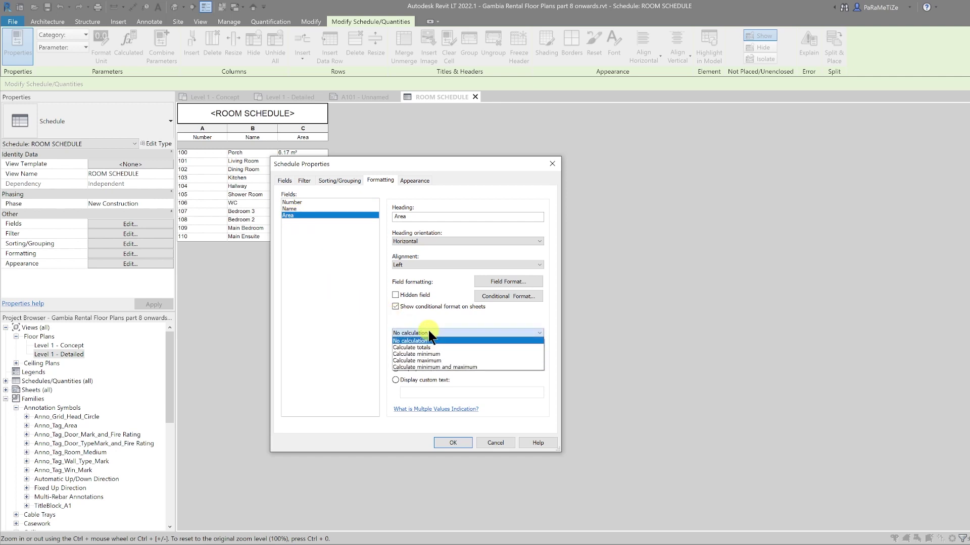
{"action": "left_click", "coordinate": [453, 347]}
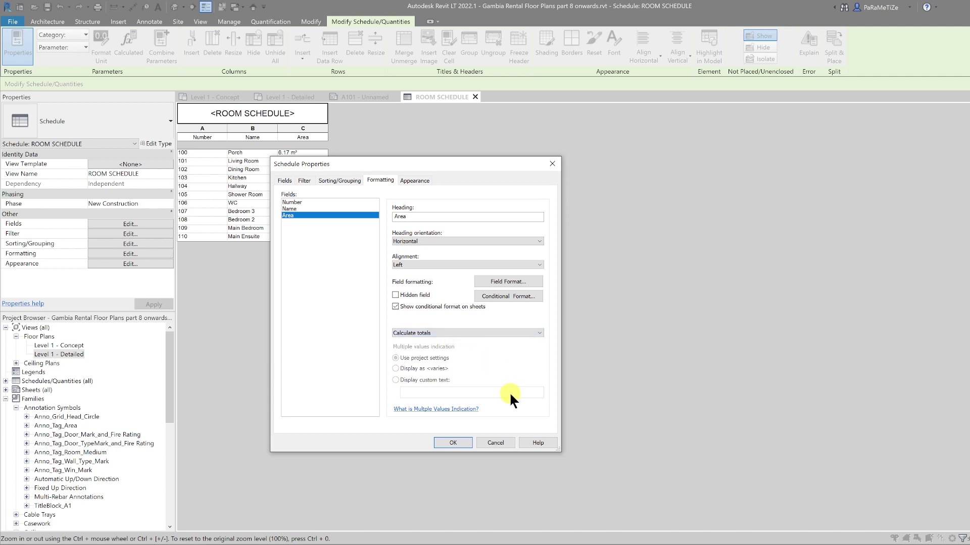
{"action": "left_click", "coordinate": [461, 441]}
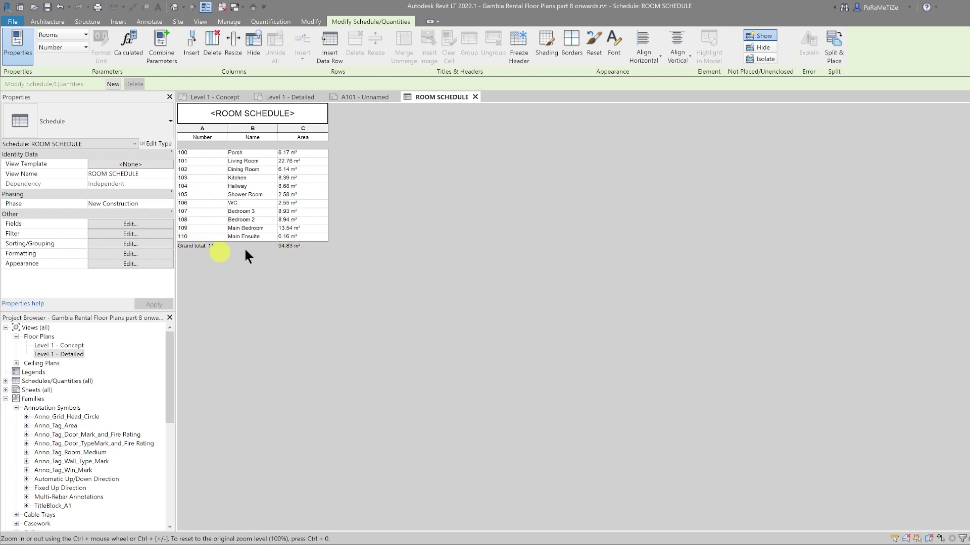
- Close the schedule view and place ROOM SCHEDULE on sheet A101, to the right of the floor plan
{"action": "left_click", "coordinate": [475, 96]}
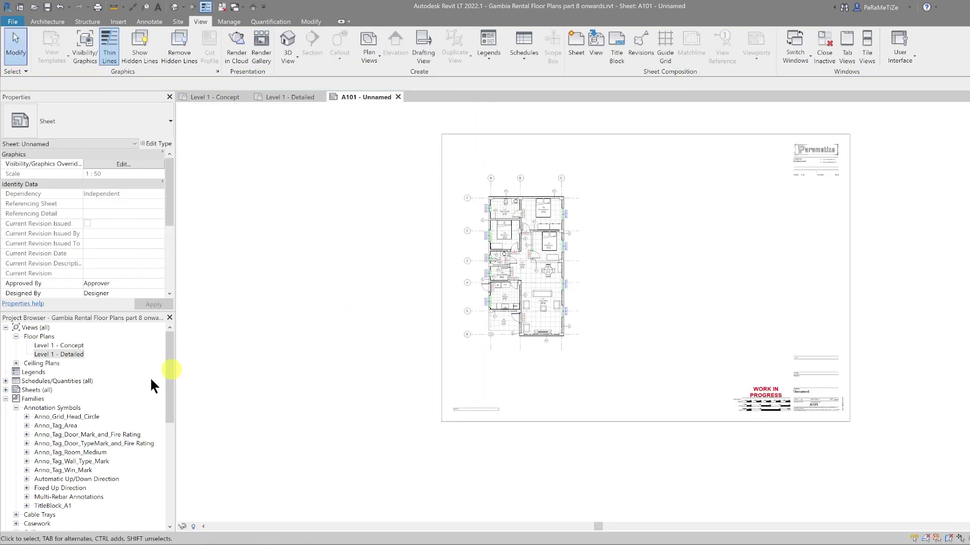
{"action": "left_click", "coordinate": [6, 381]}
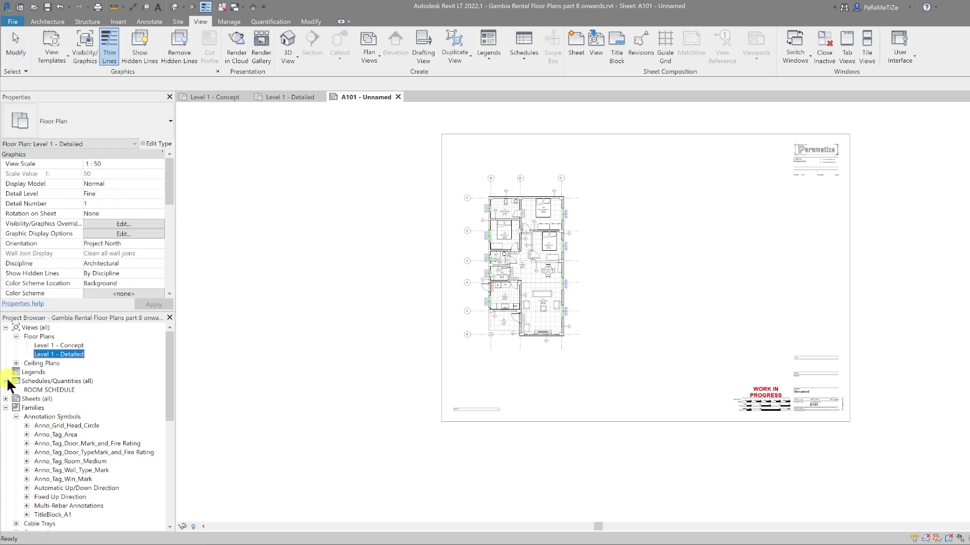
{"action": "left_click", "coordinate": [31, 390]}
{"action": "left_click_drag", "start_coordinate": [169, 389], "coordinate": [661, 204]}
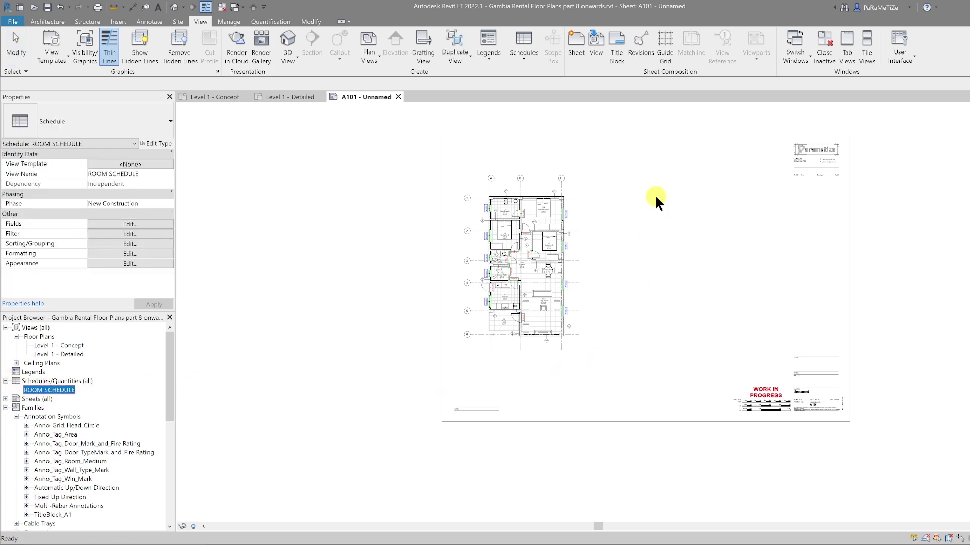
{"action": "left_click", "coordinate": [601, 178]}
- Widen the Name and Area columns of the placed room schedule so that every room name fits on one line
{"action": "scroll", "coordinate": [625, 183], "scroll_direction": "up", "scroll_amount": 5}
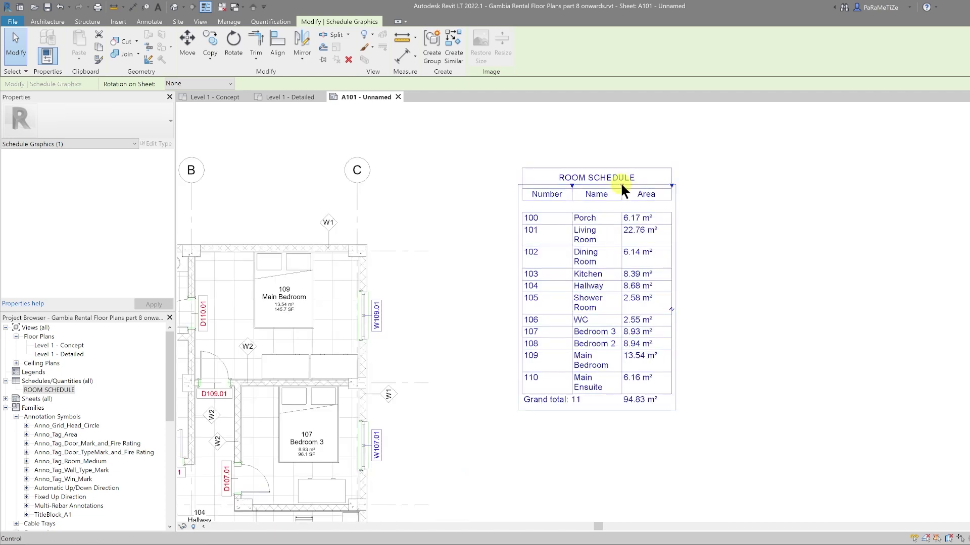
{"action": "left_click_drag", "start_coordinate": [622, 185], "coordinate": [724, 185]}
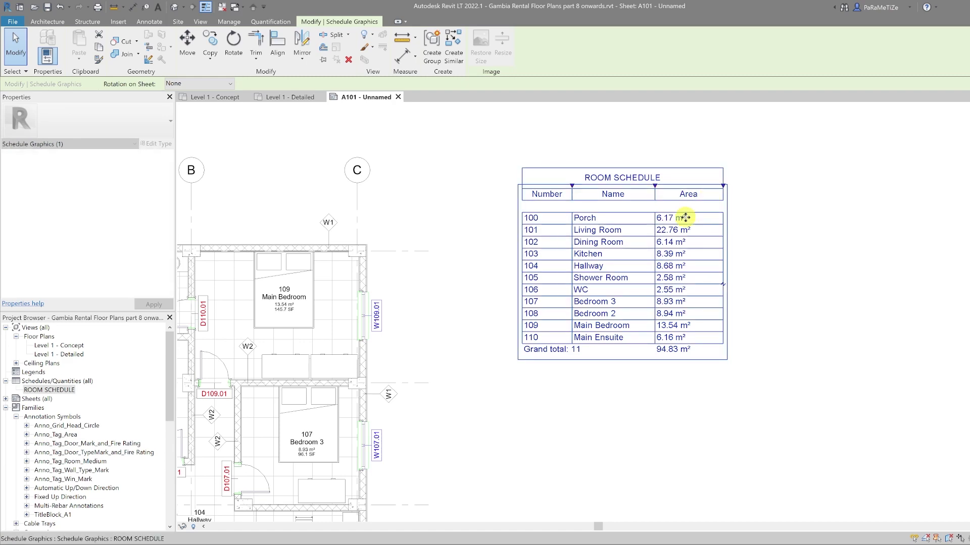
{"action": "key", "text": "Escape"}
{"action": "scroll", "coordinate": [649, 298], "scroll_direction": "down", "scroll_amount": 6}
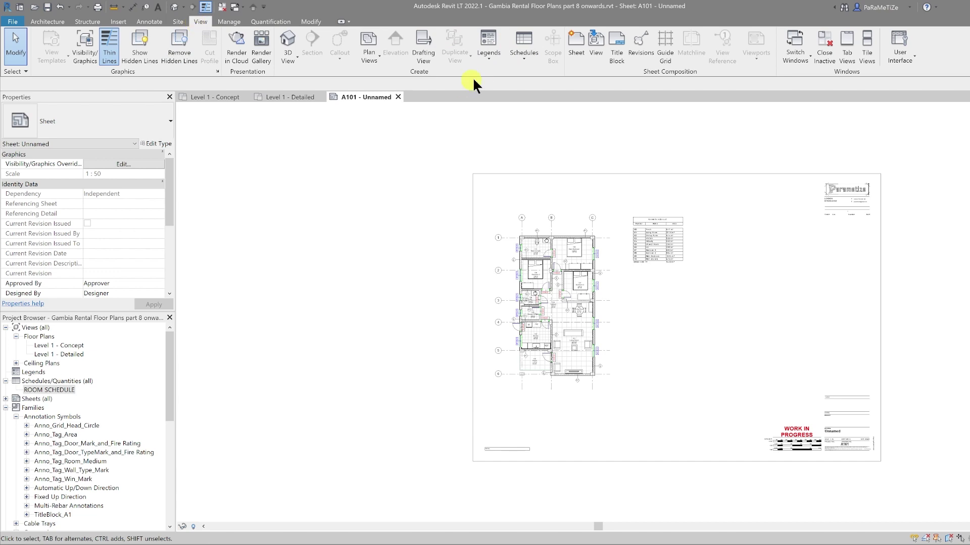
- Create a new schedule for the Windows category named WINDOW SCHEDULE
{"action": "left_click", "coordinate": [522, 52]}
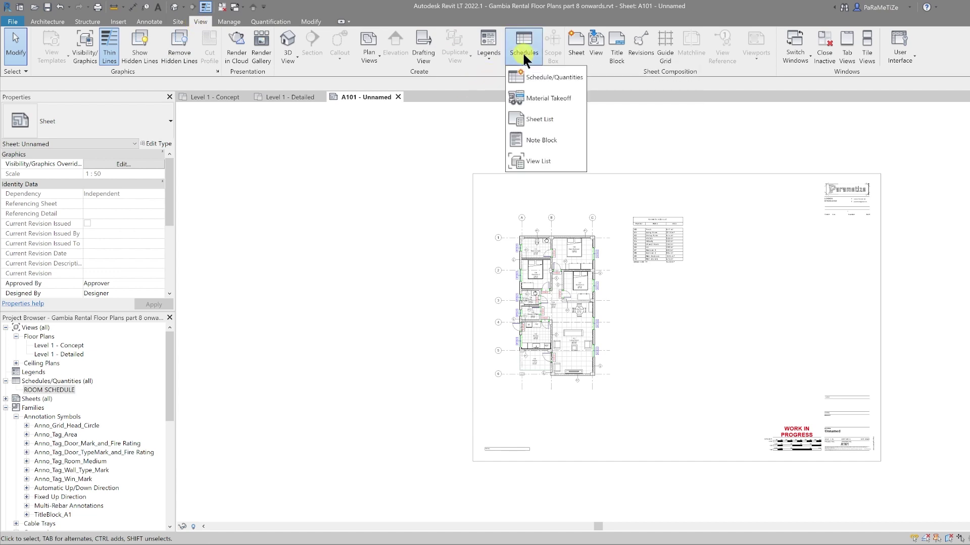
{"action": "left_click_drag", "start_coordinate": [489, 246], "coordinate": [486, 324]}
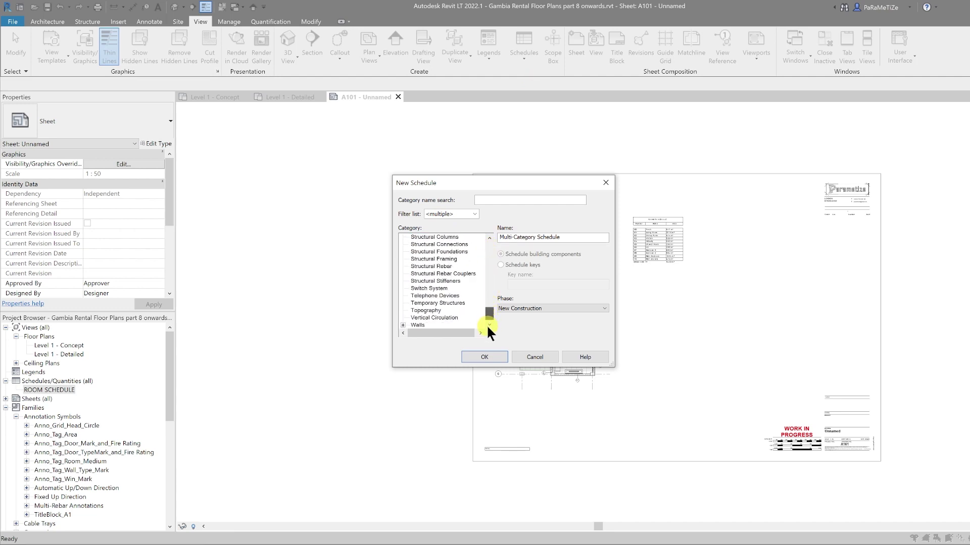
{"action": "left_click", "coordinate": [422, 325]}
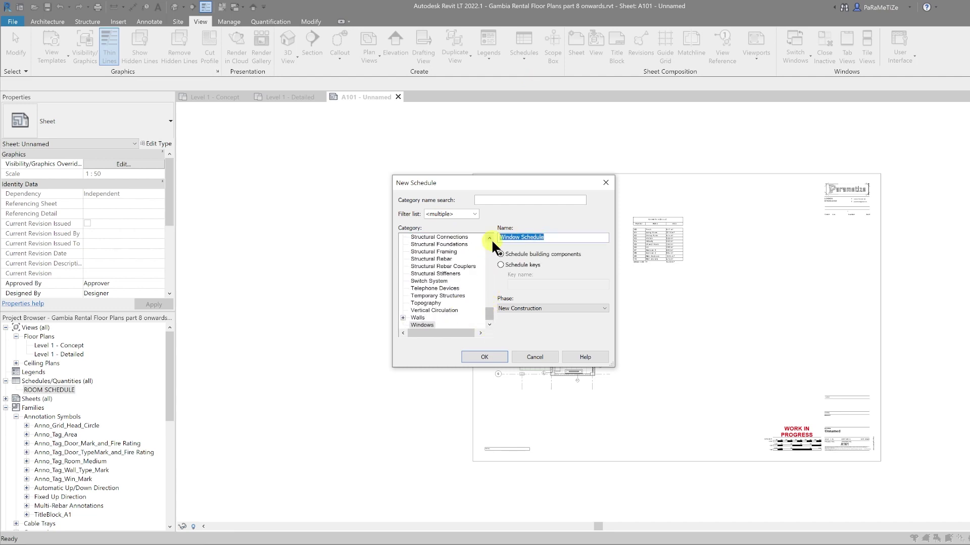
{"action": "type", "text": "WINDOW SCHEDULE"}
{"action": "left_click", "coordinate": [484, 350]}
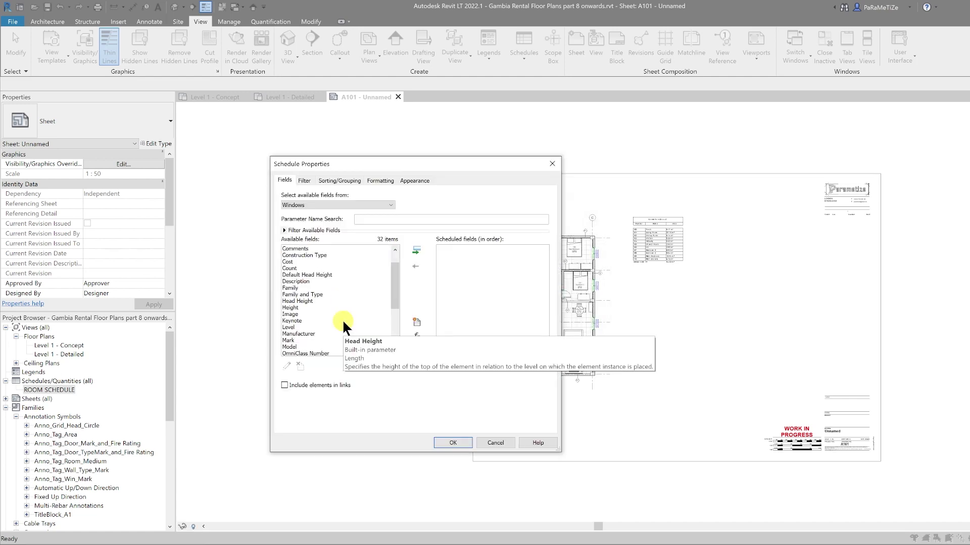
- Add the Mark, Type Mark, Height and Width fields, in that order, to the window schedule
{"action": "scroll", "coordinate": [341, 319], "scroll_direction": "down", "scroll_amount": 2}
{"action": "left_click", "coordinate": [295, 301]}
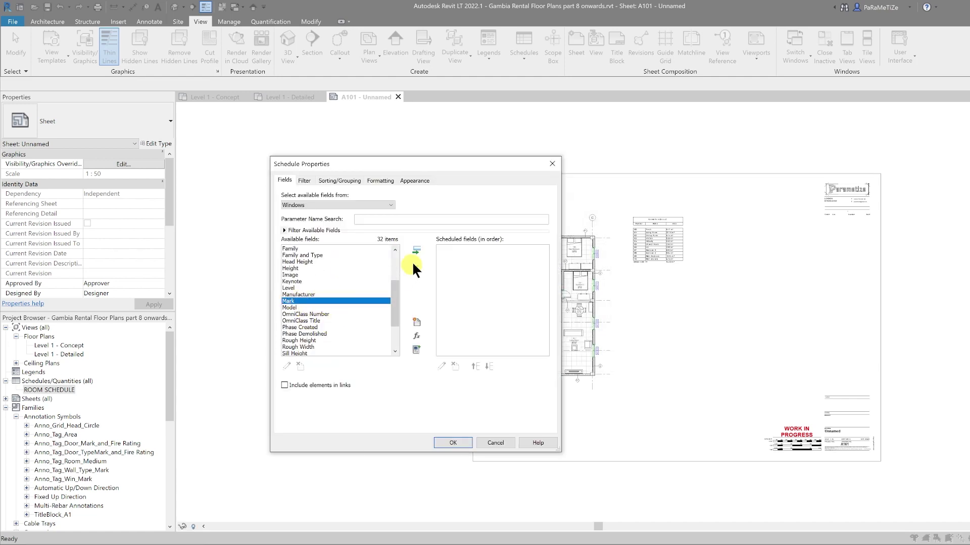
{"action": "left_click", "coordinate": [420, 247]}
{"action": "scroll", "coordinate": [391, 323], "scroll_direction": "down", "scroll_amount": 2}
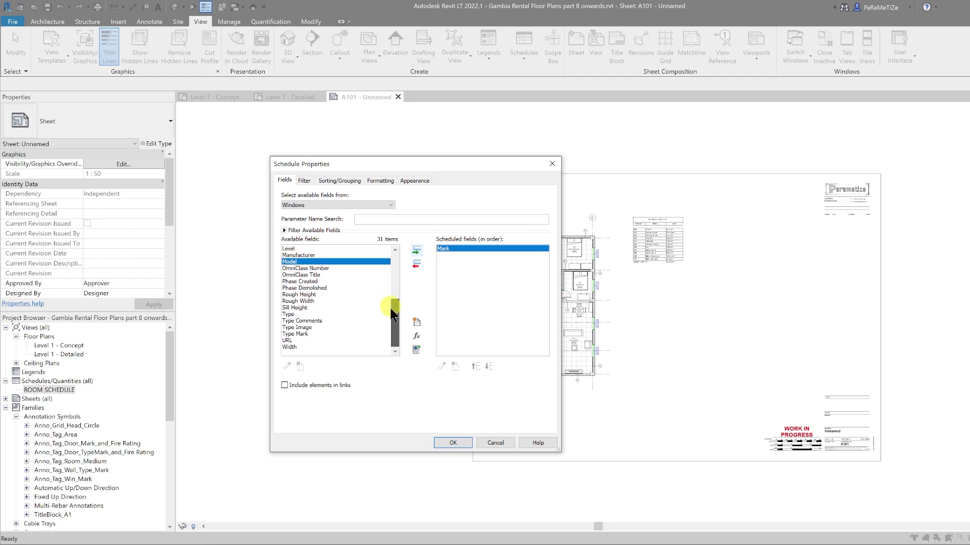
{"action": "left_click", "coordinate": [298, 333]}
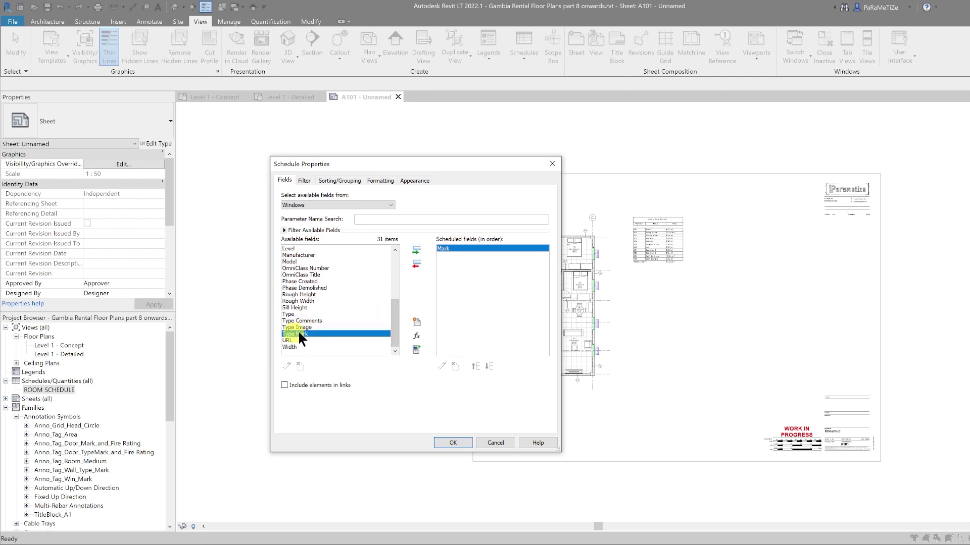
{"action": "left_click", "coordinate": [417, 249]}
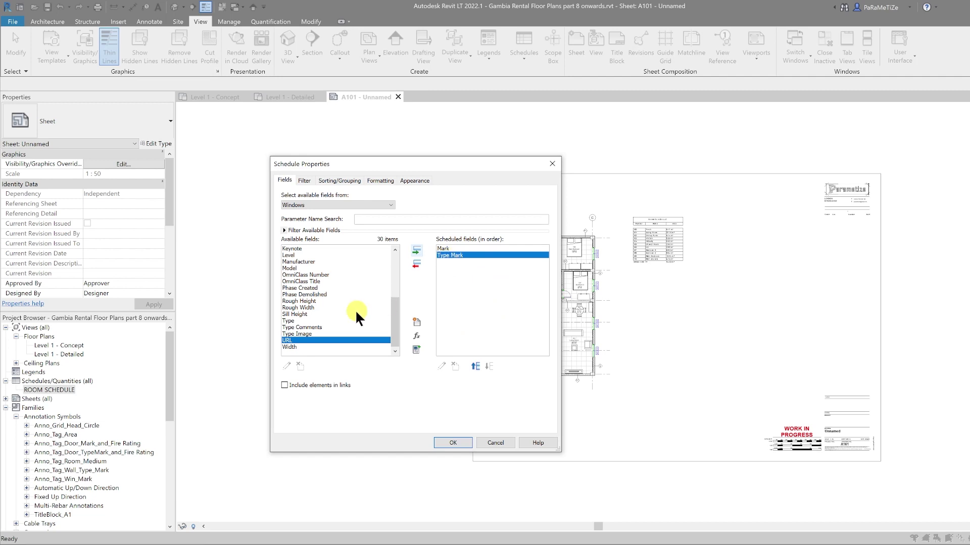
{"action": "scroll", "coordinate": [308, 305], "scroll_direction": "up", "scroll_amount": 3}
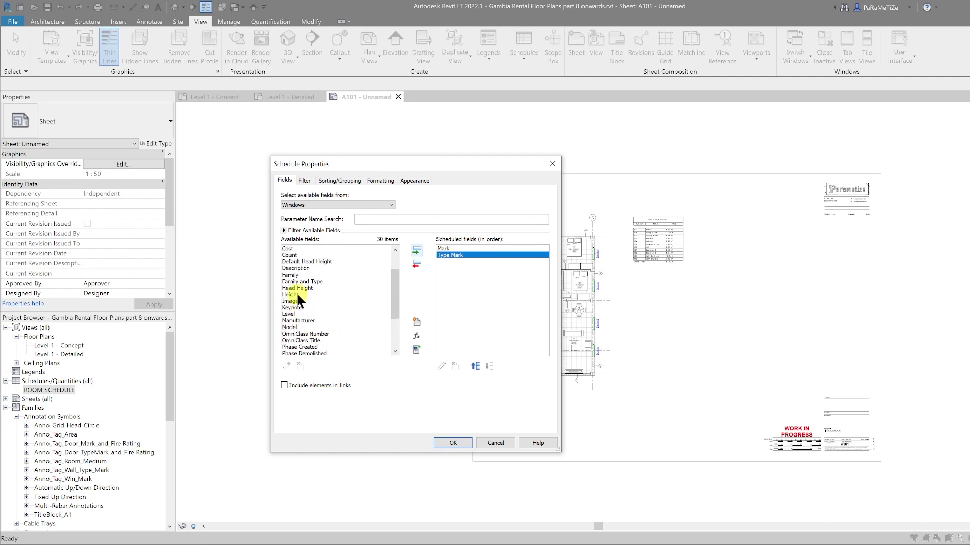
{"action": "double_click", "coordinate": [296, 295]}
{"action": "double_click", "coordinate": [295, 346]}
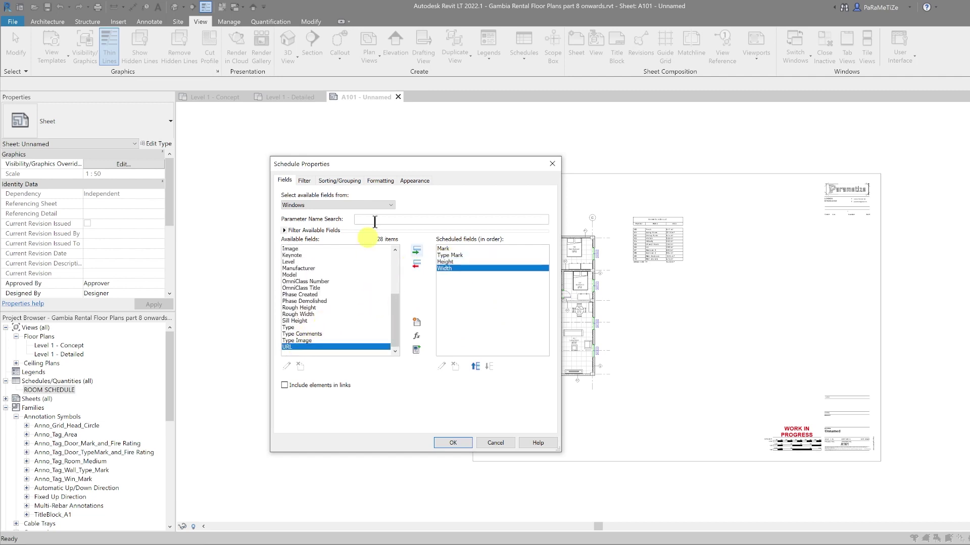
- Turn on grand totals with title, count, and totals for the window schedule and generate it
{"action": "left_click", "coordinate": [340, 181]}
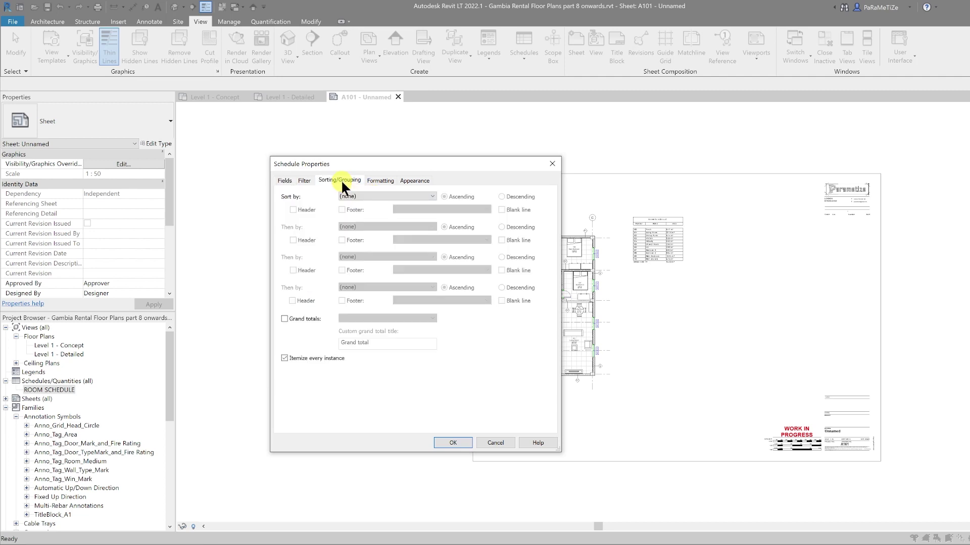
{"action": "left_click", "coordinate": [293, 318]}
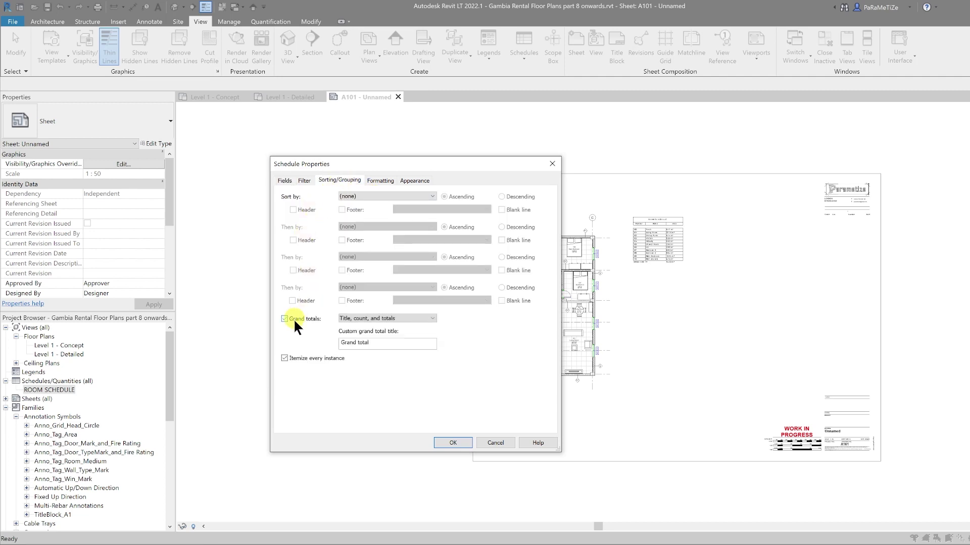
{"action": "left_click", "coordinate": [438, 442]}
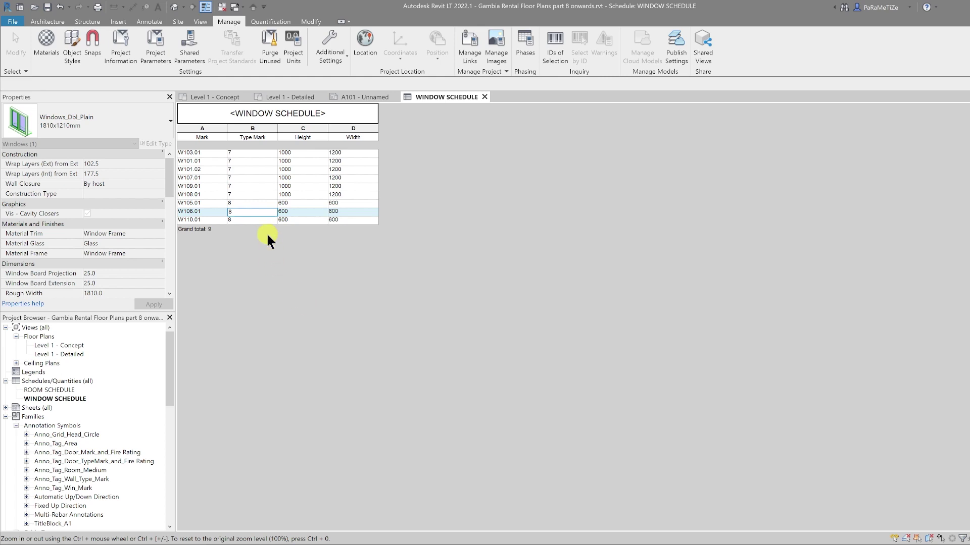
- Set the Type Mark of the 1200x1000mm windows to GM1 and apply it to all elements of that type
{"action": "left_click", "coordinate": [243, 152]}
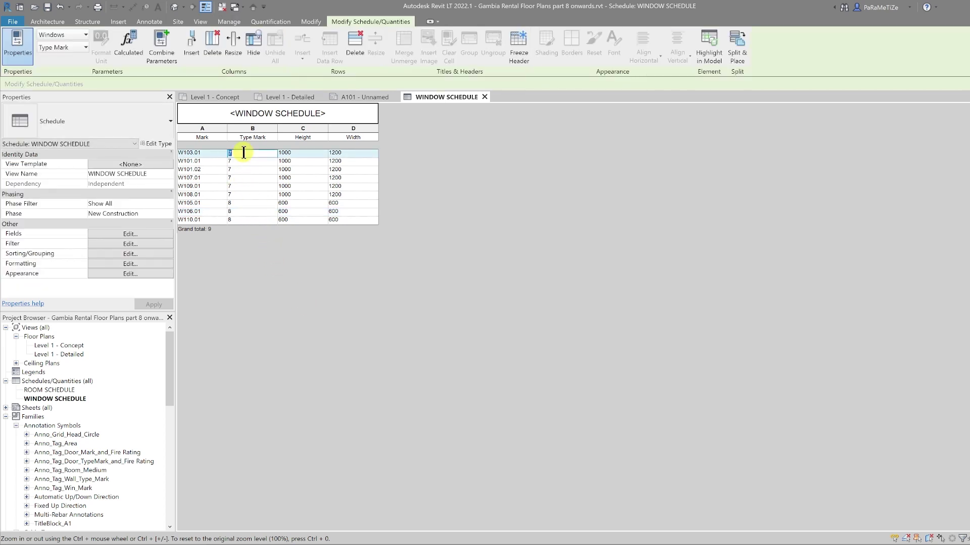
{"action": "type", "text": "GM1"}
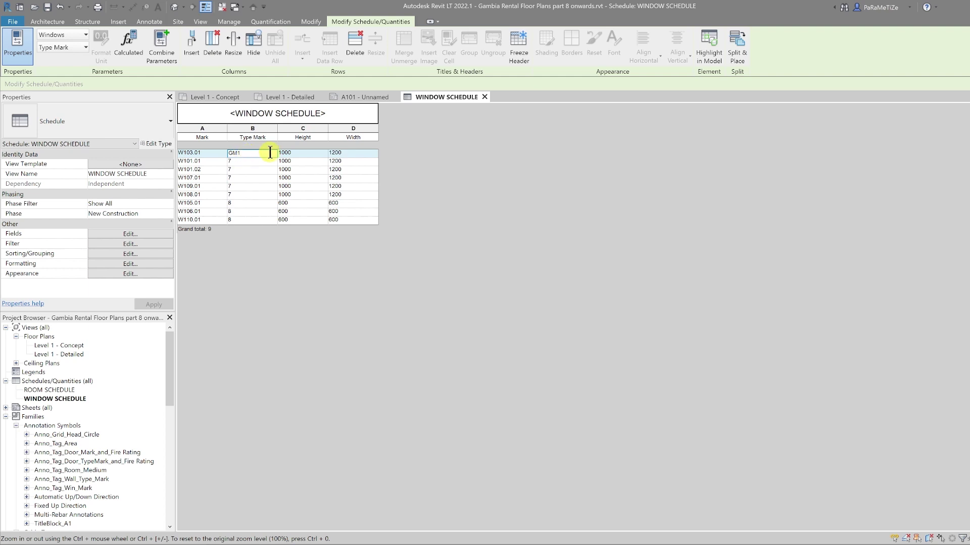
{"action": "left_click", "coordinate": [347, 154]}
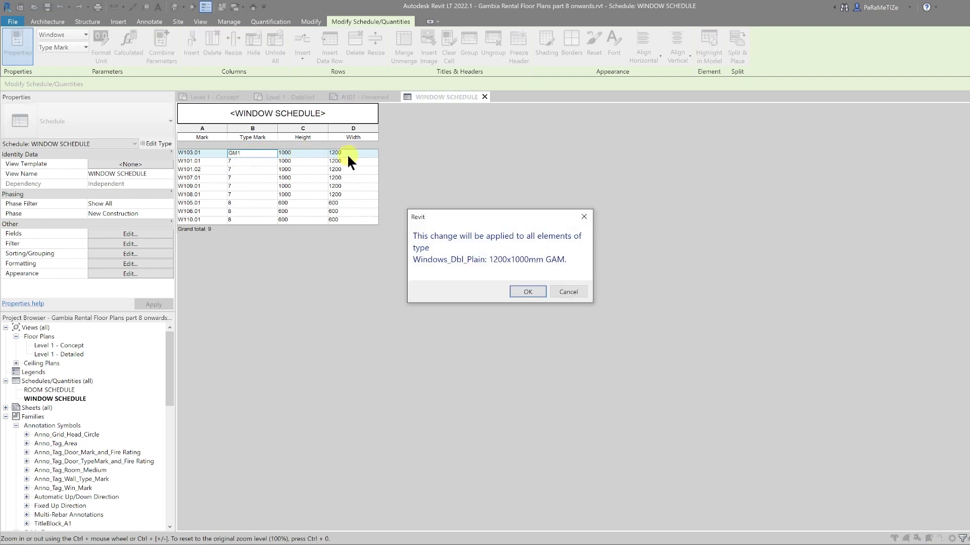
{"action": "left_click", "coordinate": [528, 291]}
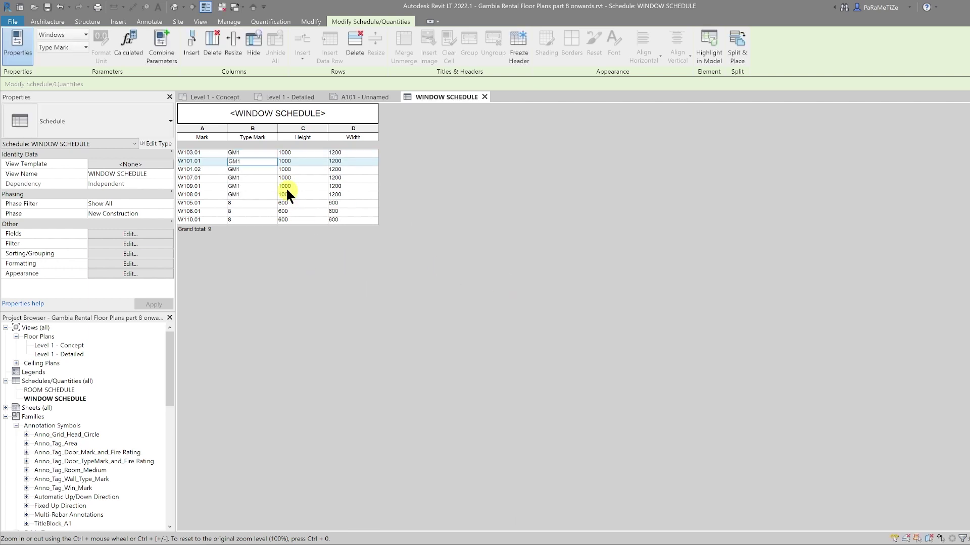
- Set the Type Mark of the 600x600mm windows to GM2 and apply it to all elements of that type
{"action": "left_click", "coordinate": [249, 202]}
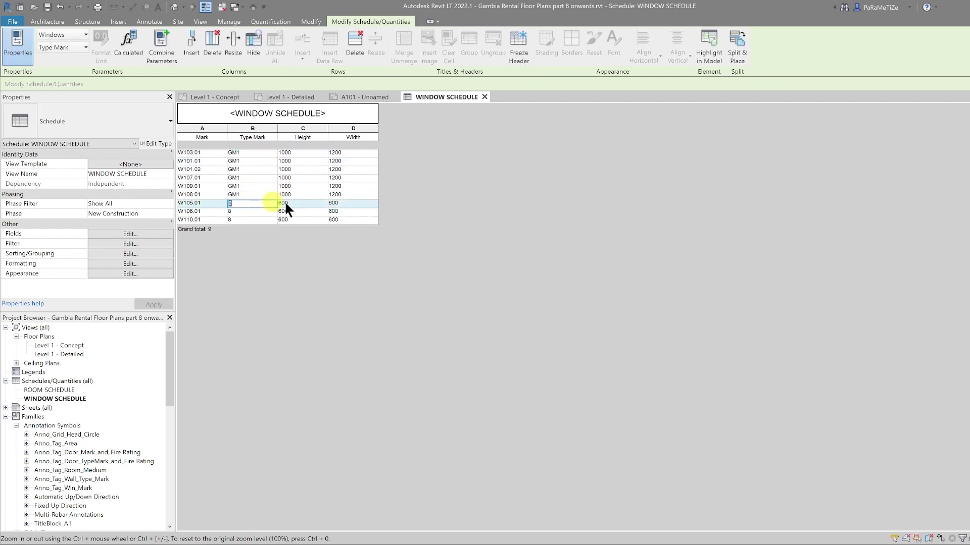
{"action": "type", "text": "GM2"}
{"action": "key", "text": "Return"}
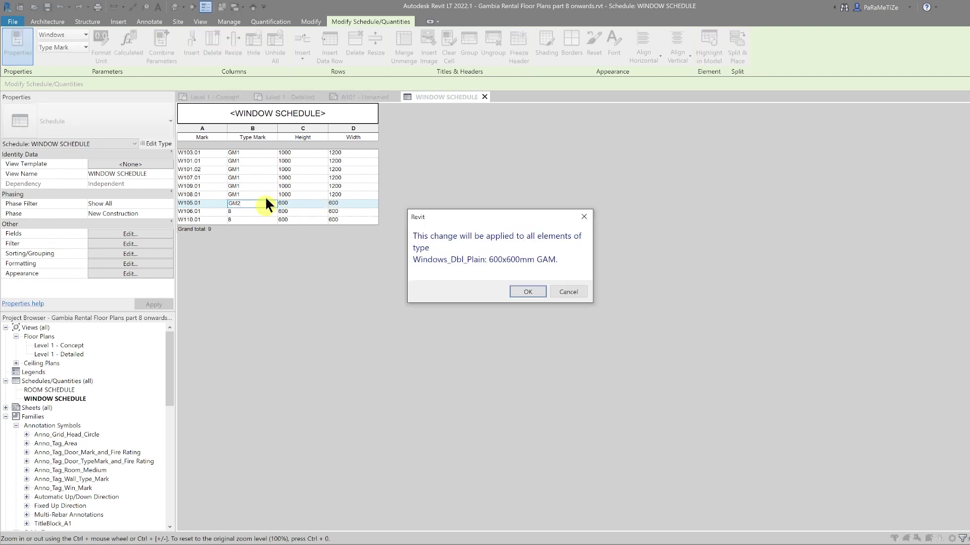
{"action": "left_click", "coordinate": [527, 292]}
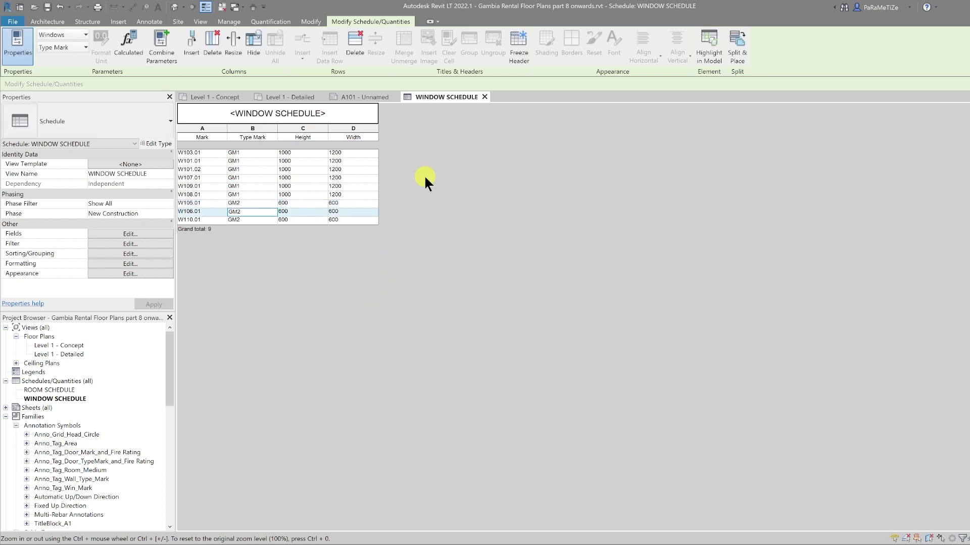
- Close the schedule view and place WINDOW SCHEDULE on sheet A101, directly below the room schedule
{"action": "left_click", "coordinate": [483, 97]}
{"action": "left_click", "coordinate": [48, 396]}
{"action": "left_click_drag", "start_coordinate": [39, 404], "coordinate": [692, 308]}
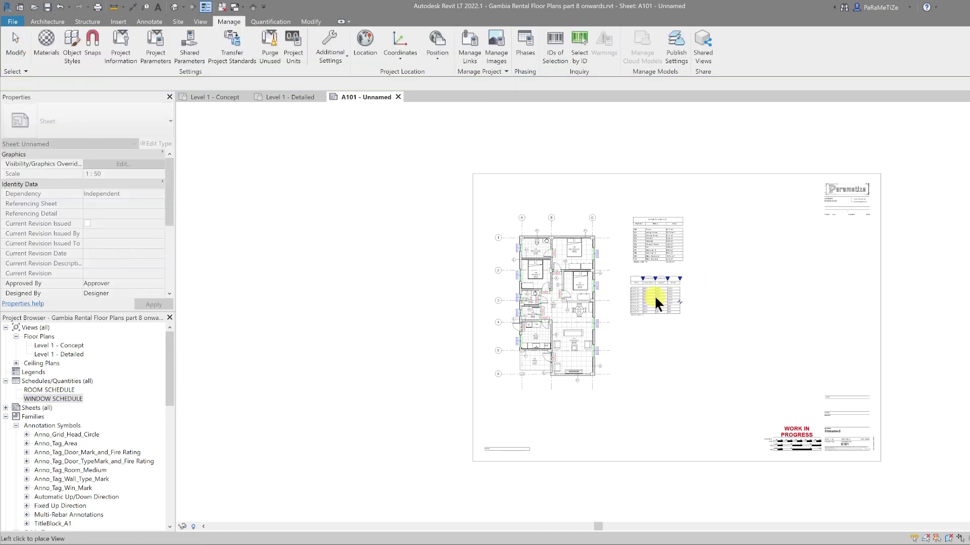
{"action": "left_click", "coordinate": [656, 295]}
{"action": "scroll", "coordinate": [763, 305], "scroll_direction": "up", "scroll_amount": 5}
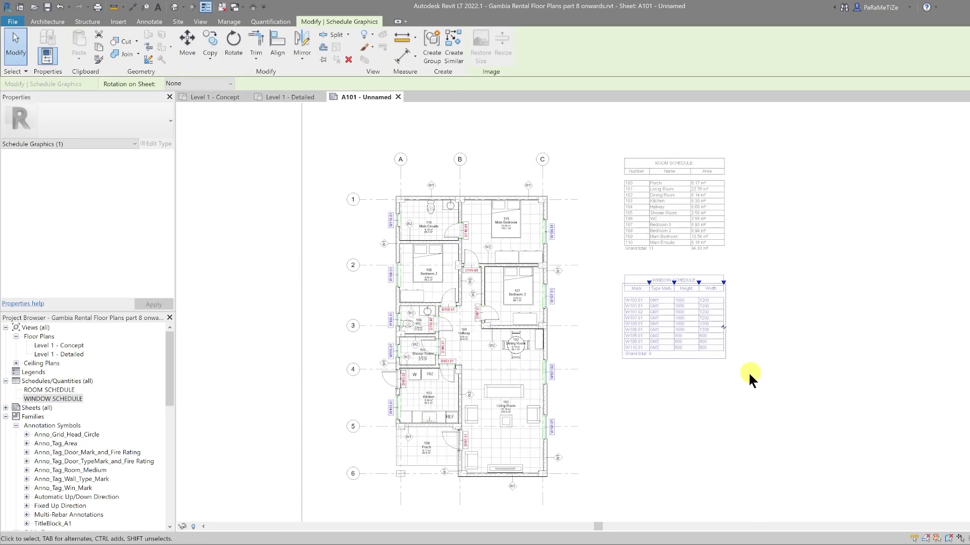
{"action": "left_click", "coordinate": [741, 371]}
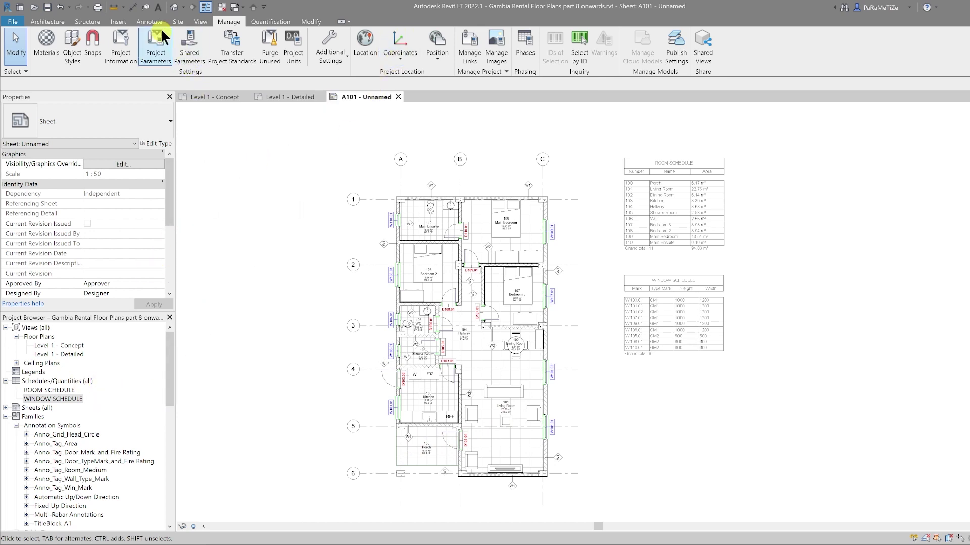
- Create a new schedule for the Doors category named DOOR SCHEDULE
{"action": "left_click", "coordinate": [198, 22]}
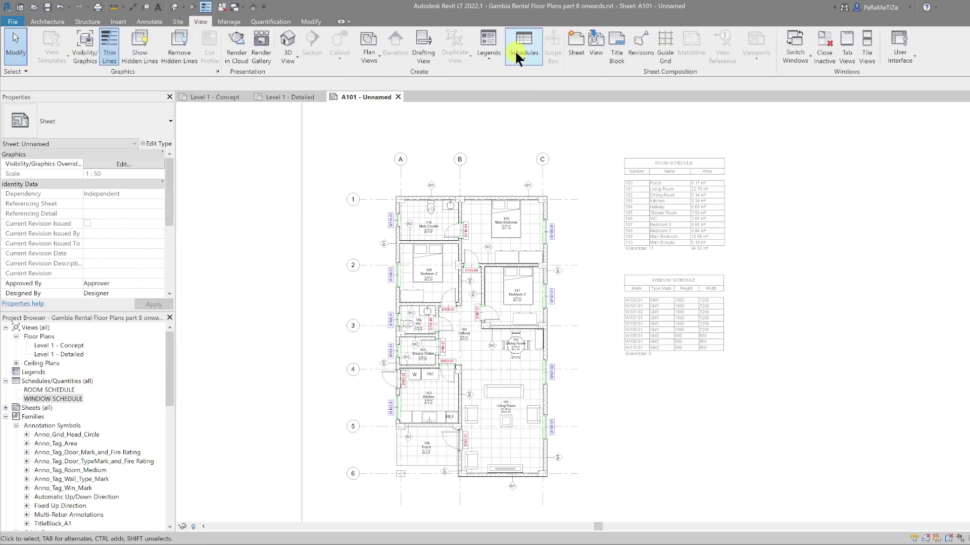
{"action": "left_click", "coordinate": [114, 381]}
{"action": "right_click", "coordinate": [65, 382]}
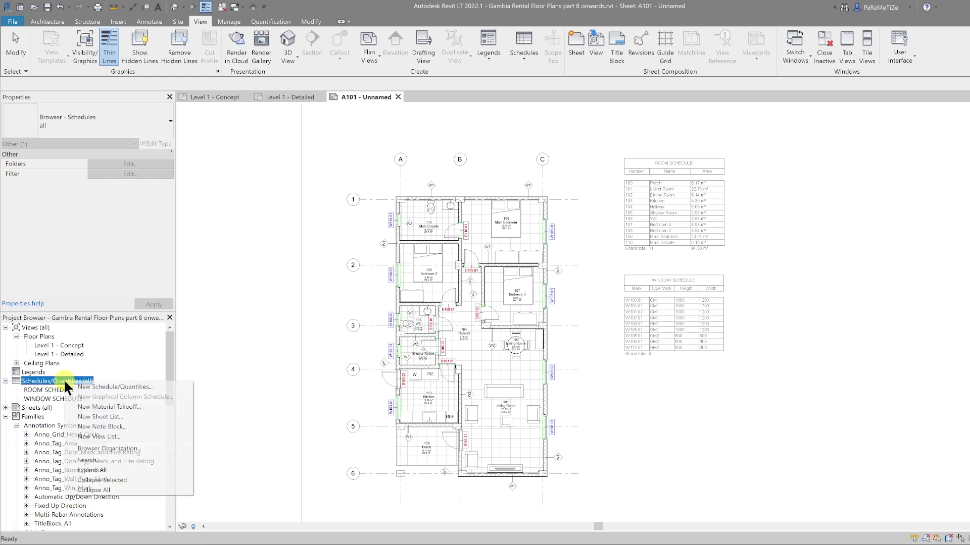
{"action": "left_click", "coordinate": [127, 386]}
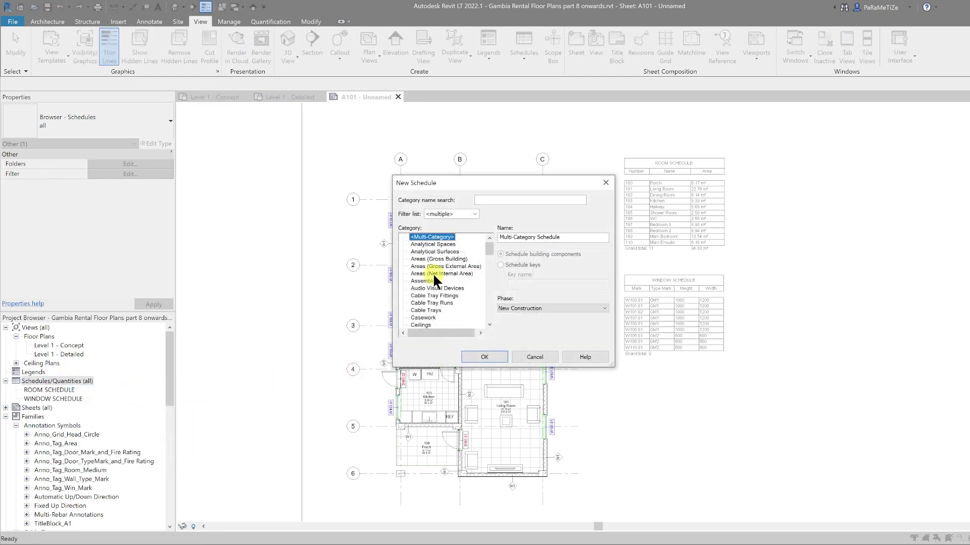
{"action": "scroll", "coordinate": [432, 272], "scroll_direction": "down", "scroll_amount": 4}
{"action": "left_click", "coordinate": [419, 303]}
{"action": "left_click_drag", "start_coordinate": [544, 237], "coordinate": [481, 243]}
{"action": "type", "text": "DO"}
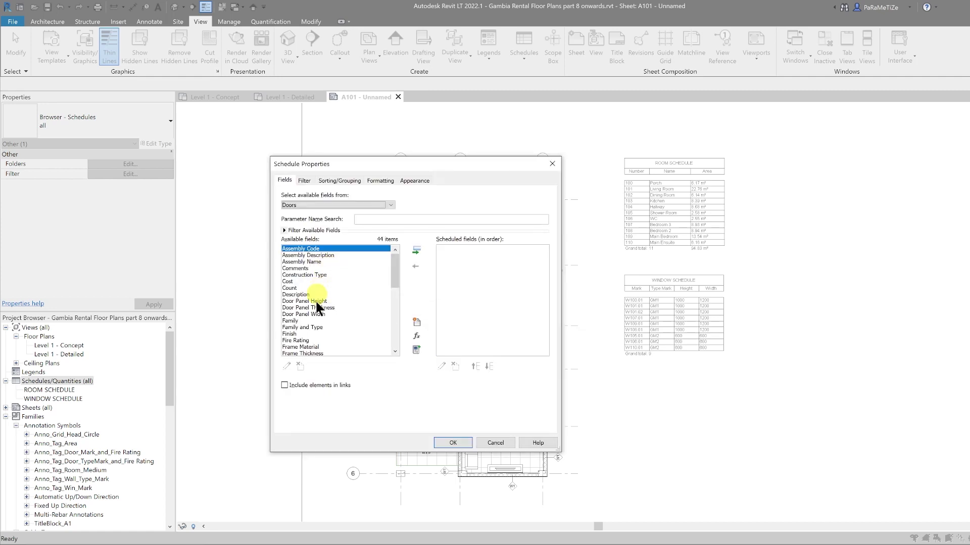
- Add the Mark, Type Mark, Height and Width fields, in that order, to the door schedule
{"action": "scroll", "coordinate": [309, 314], "scroll_direction": "down", "scroll_amount": 4}
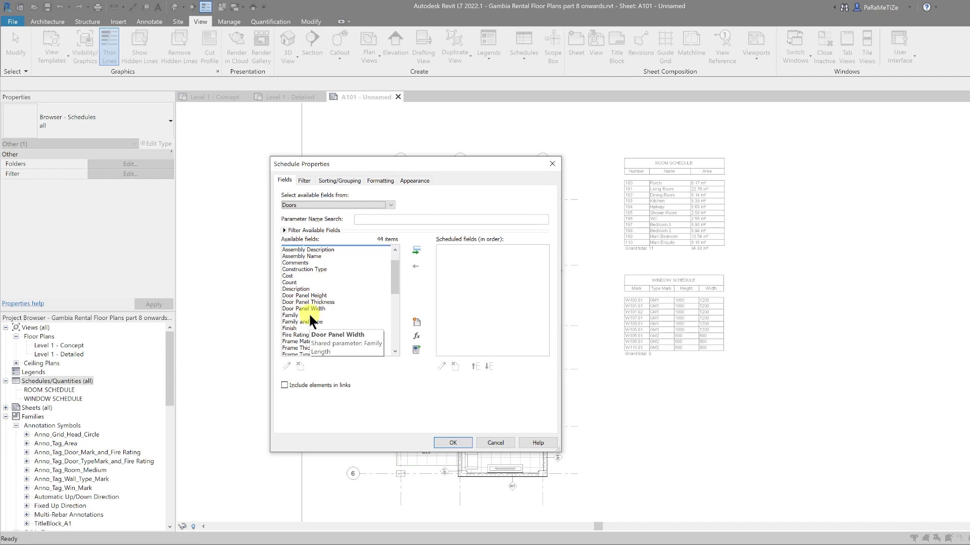
{"action": "scroll", "coordinate": [309, 316], "scroll_direction": "down", "scroll_amount": 1}
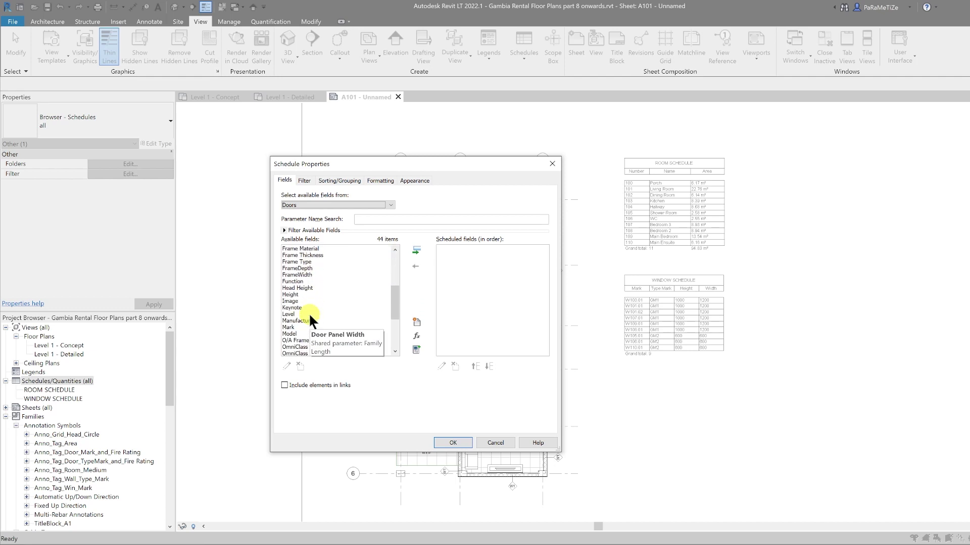
{"action": "left_click", "coordinate": [309, 327]}
{"action": "left_click", "coordinate": [415, 252]}
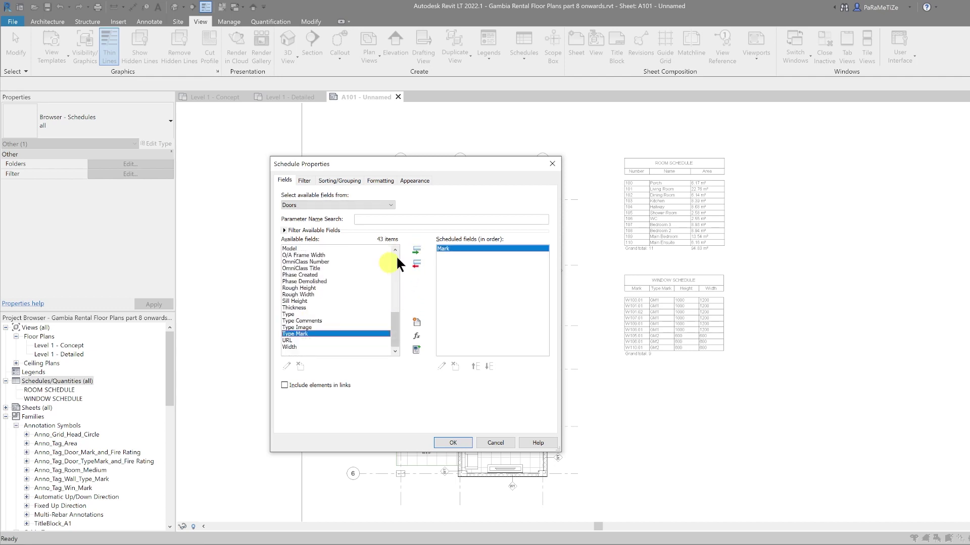
{"action": "left_click", "coordinate": [416, 250]}
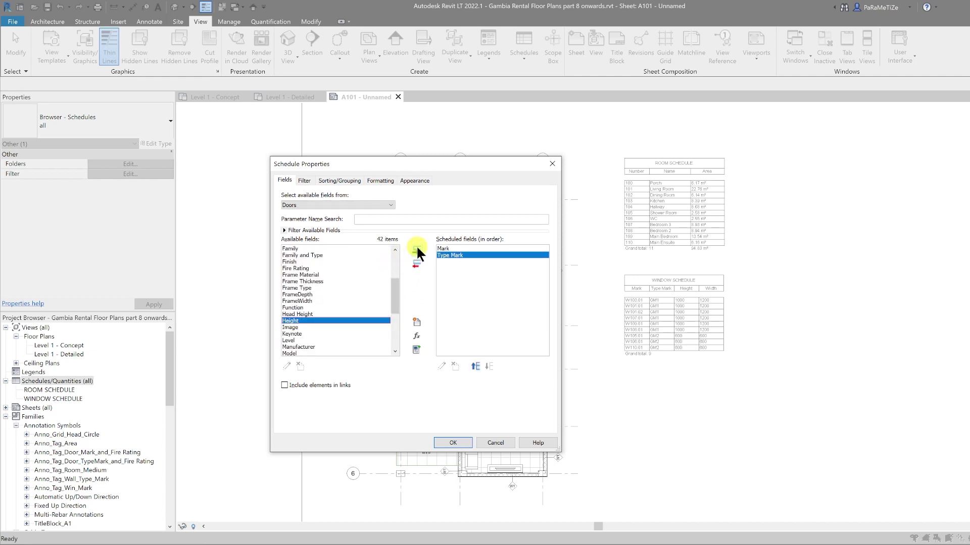
{"action": "left_click", "coordinate": [416, 250]}
{"action": "scroll", "coordinate": [317, 310], "scroll_direction": "down", "scroll_amount": 5}
{"action": "left_click", "coordinate": [298, 353]}
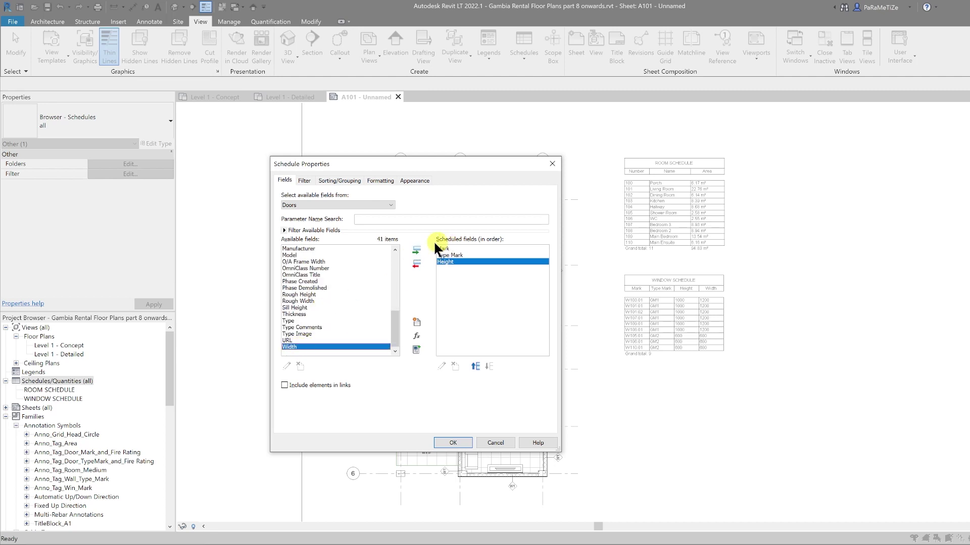
{"action": "left_click", "coordinate": [416, 250]}
- Turn on grand totals with title, count, and totals for the door schedule and generate it
{"action": "left_click", "coordinate": [337, 182]}
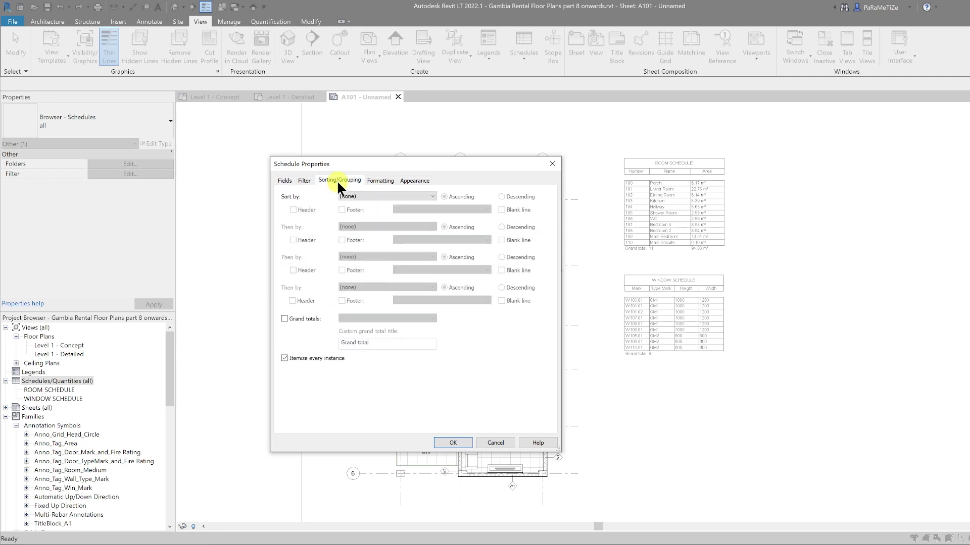
{"action": "left_click", "coordinate": [304, 318]}
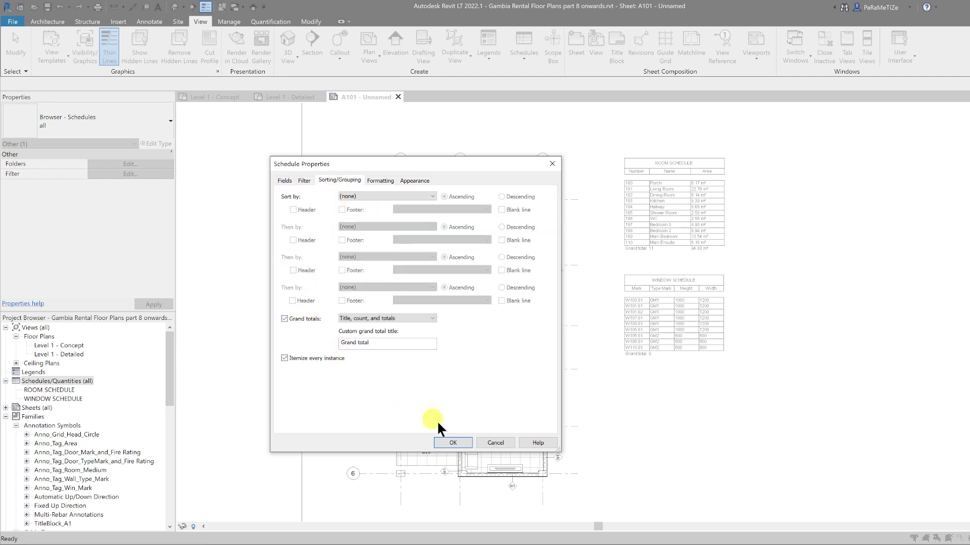
{"action": "left_click", "coordinate": [445, 441]}
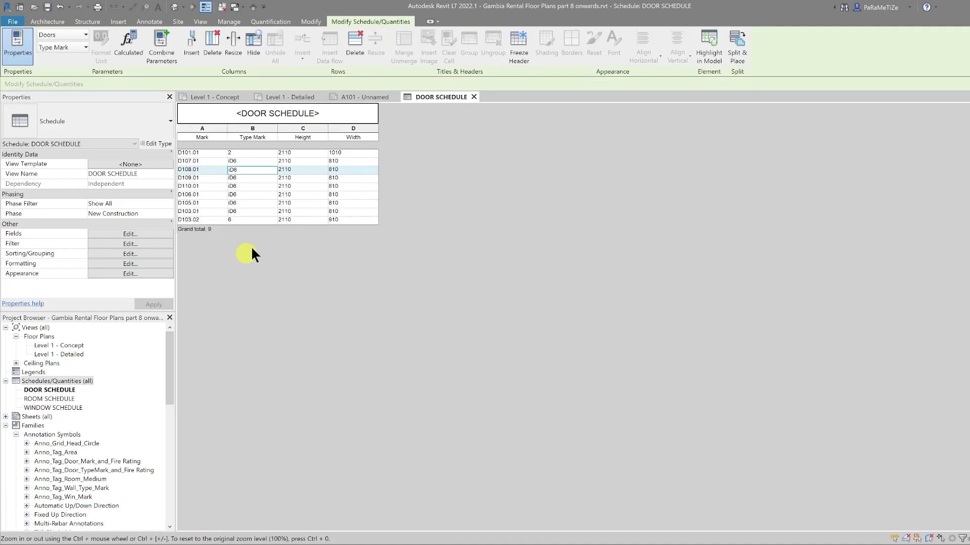
- Set the type mark of the 810 mm wide interior doors to GD1 in the door schedule, applied to all elements of that type
{"action": "double_click", "coordinate": [245, 161]}
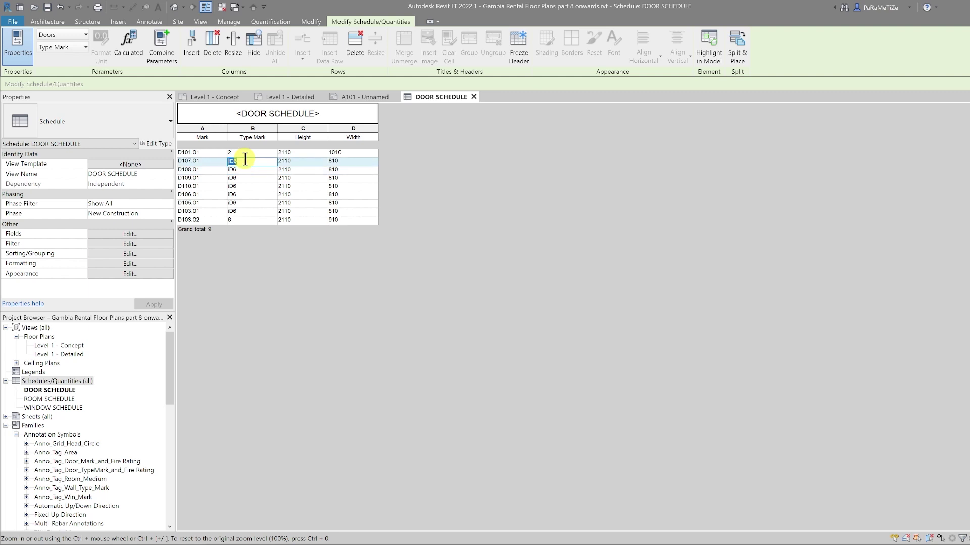
{"action": "type", "text": "GD1"}
{"action": "key", "text": "Return"}
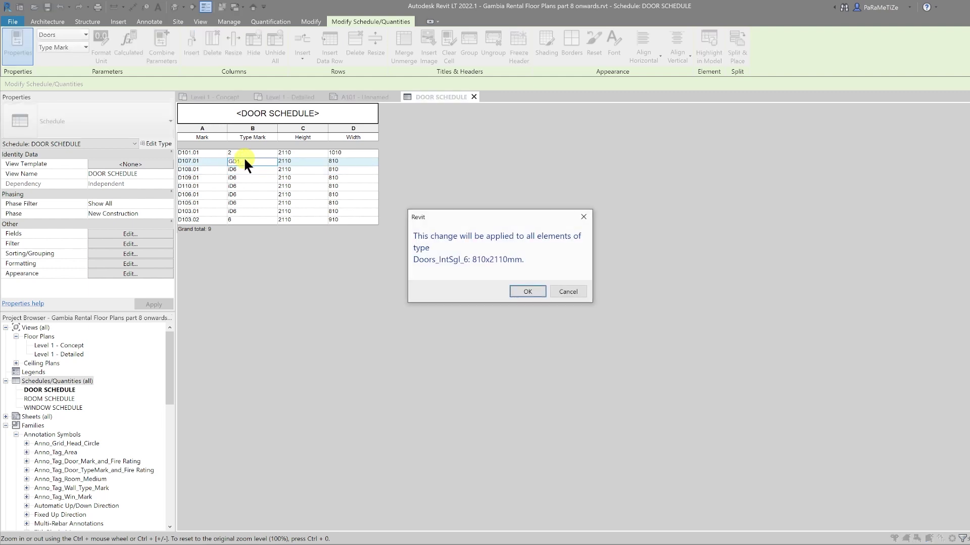
{"action": "left_click", "coordinate": [517, 292]}
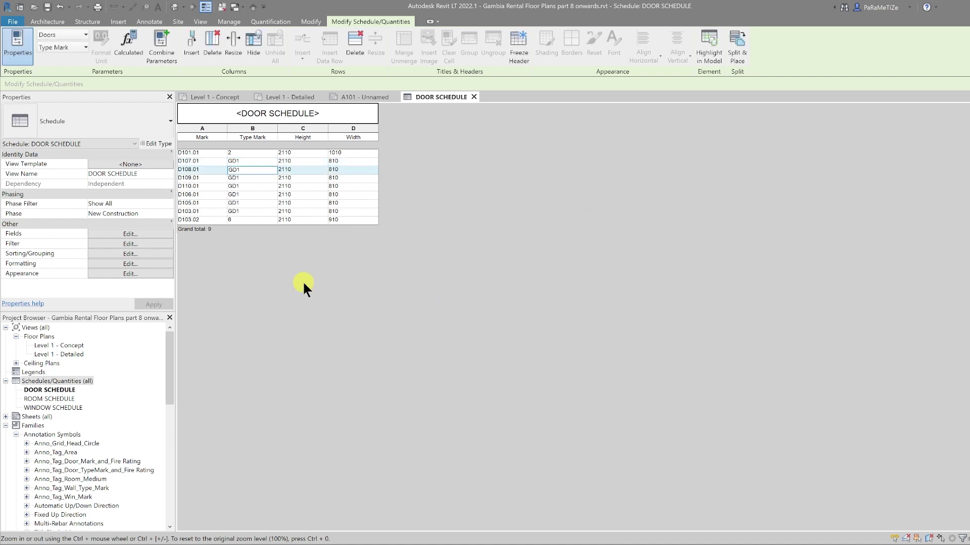
- Set the type mark of door D101.01 to GD2 and of door D103.02 to GD3 in the door schedule
{"action": "left_click", "coordinate": [249, 152]}
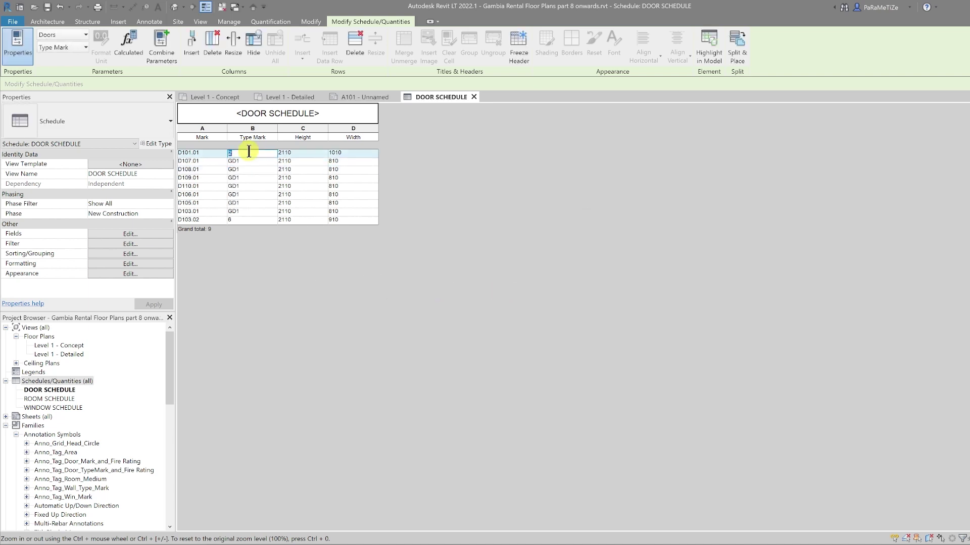
{"action": "type", "text": "GD"}
{"action": "key", "text": "Return"}
{"action": "key", "text": "Return"}
{"action": "left_click", "coordinate": [252, 219]}
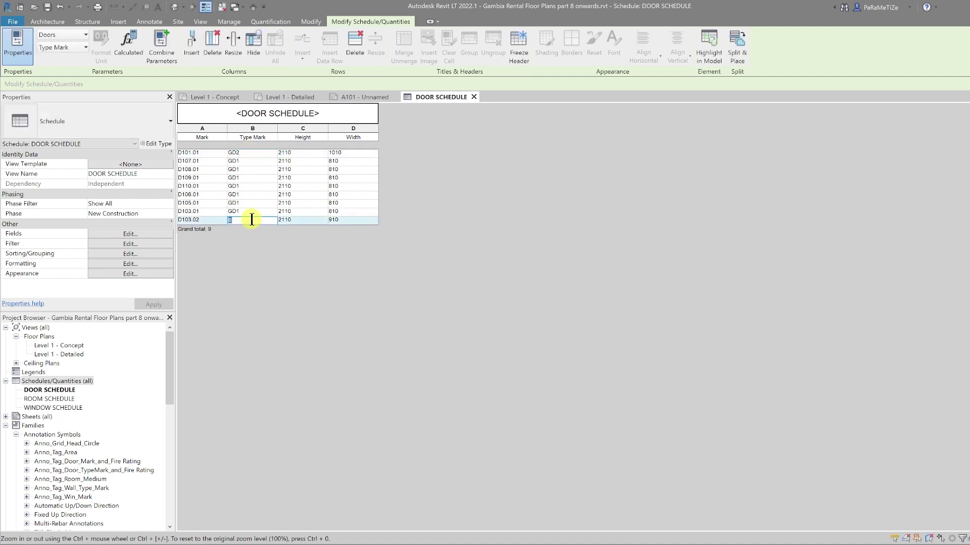
{"action": "type", "text": "GD3"}
{"action": "key", "text": "Return"}
{"action": "key", "text": "Return"}
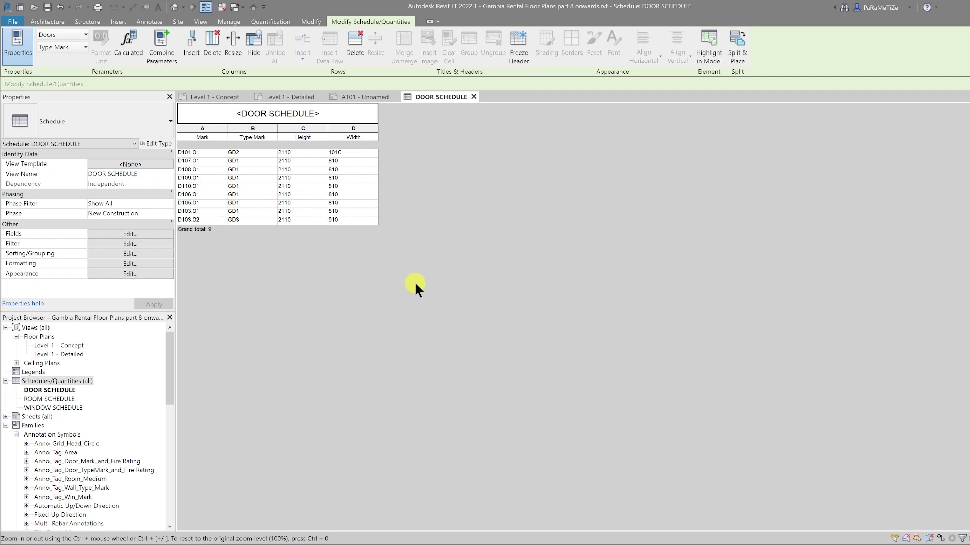
- Close the schedule view and place DOOR SCHEDULE on sheet A101, directly below the window schedule and aligned with it
{"action": "left_click", "coordinate": [474, 96]}
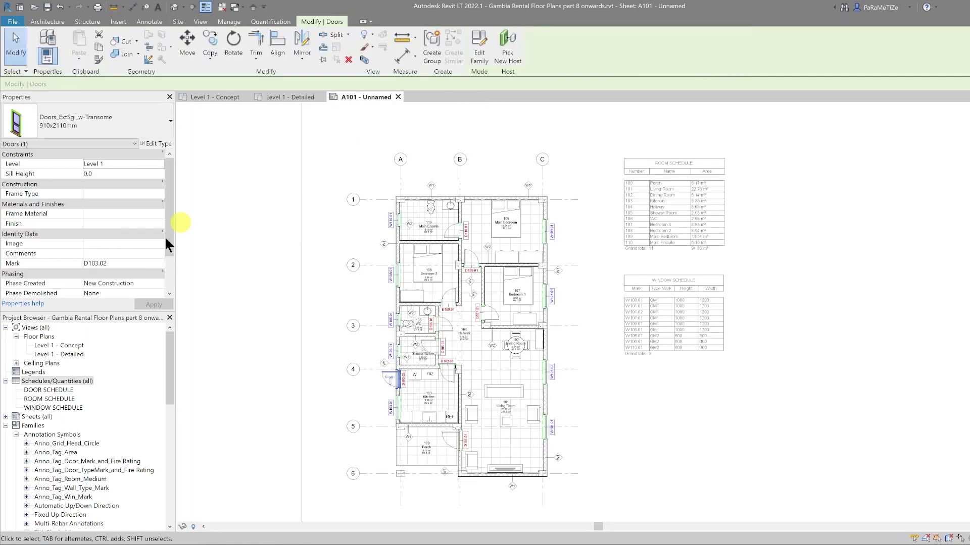
{"action": "left_click", "coordinate": [43, 390]}
{"action": "left_click_drag", "start_coordinate": [44, 390], "coordinate": [675, 420]}
{"action": "left_click", "coordinate": [674, 419]}
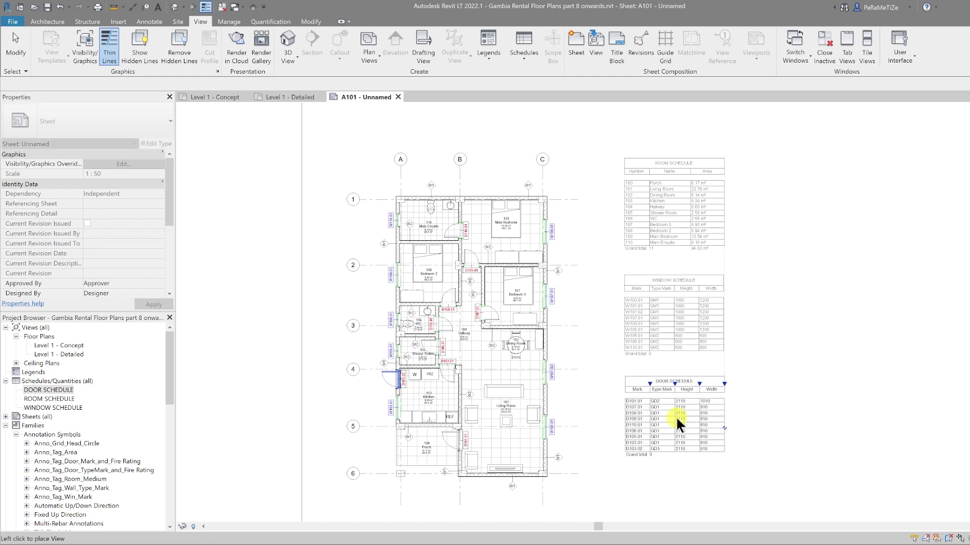
{"action": "left_click", "coordinate": [754, 433]}
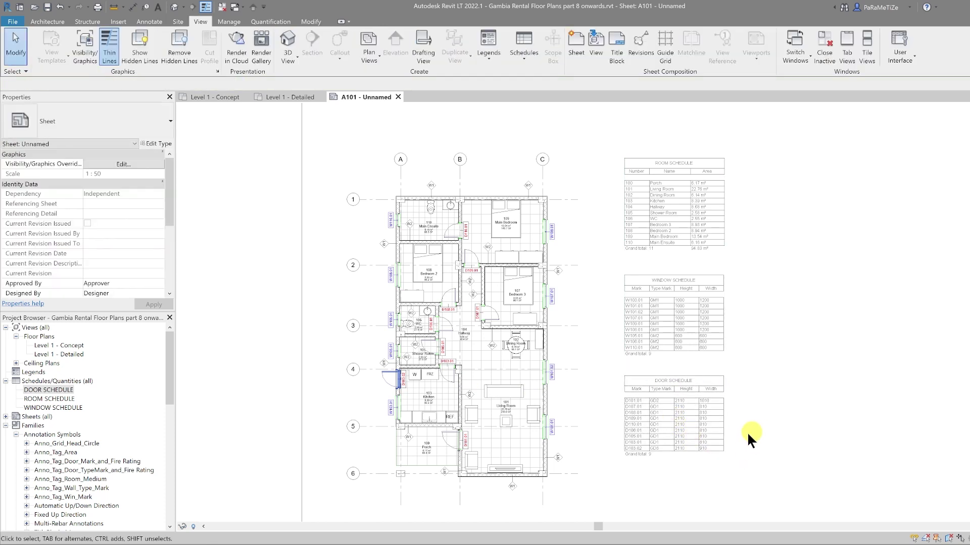